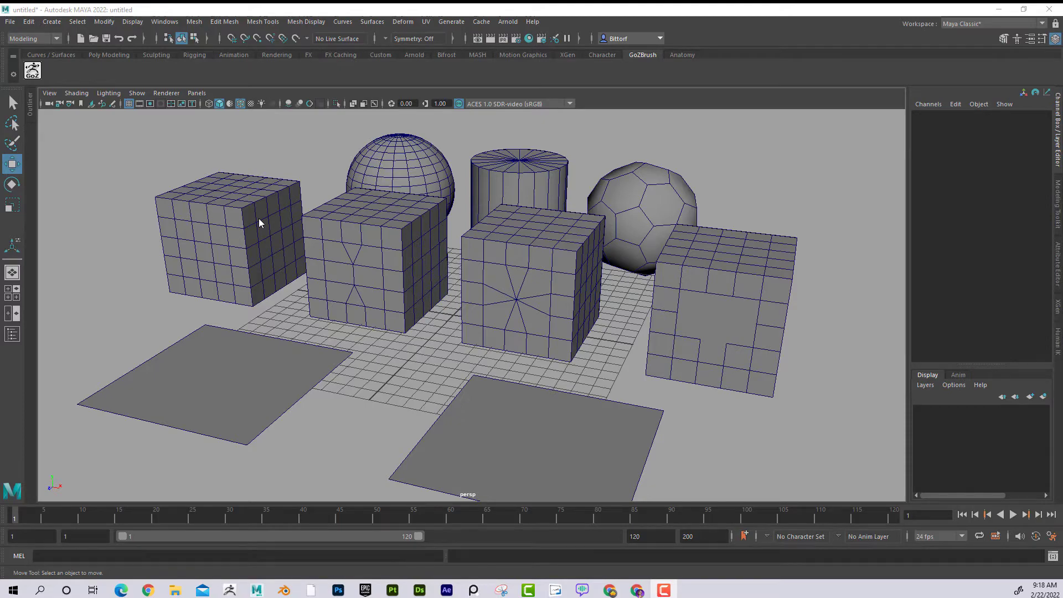
- Select the plain gridded cube at the far end of the row and switch it to face component mode
alt+middle_drag(250, 201, 447, 266)
scroll(402, 227, up, 8)
click(359, 240)
alt+drag(446, 266, 439, 220)
scroll(460, 268, up, 2)
scroll(433, 253, down, 1)
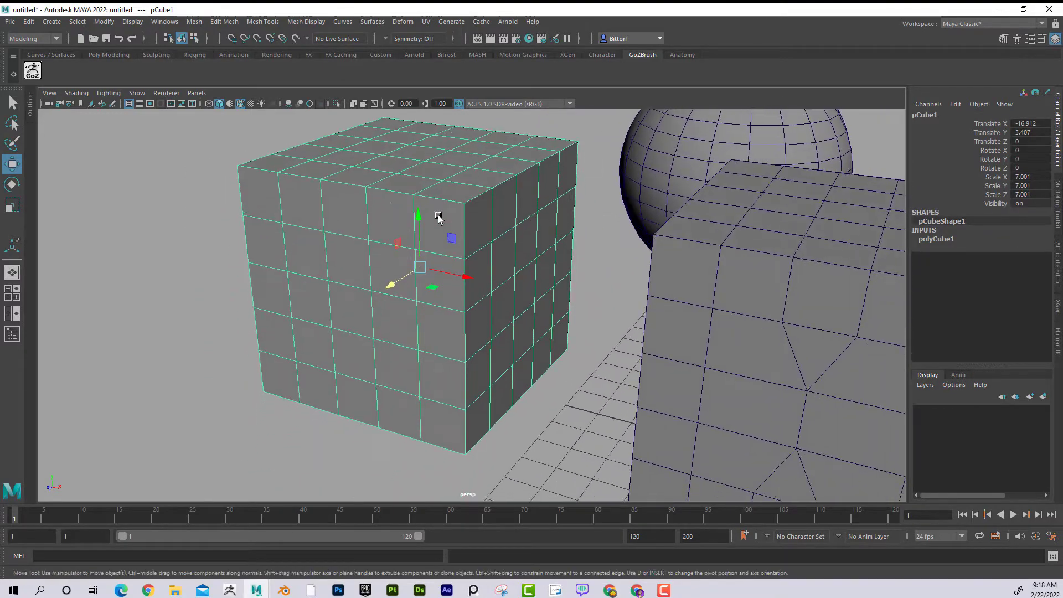
right_drag(387, 310, 385, 320)
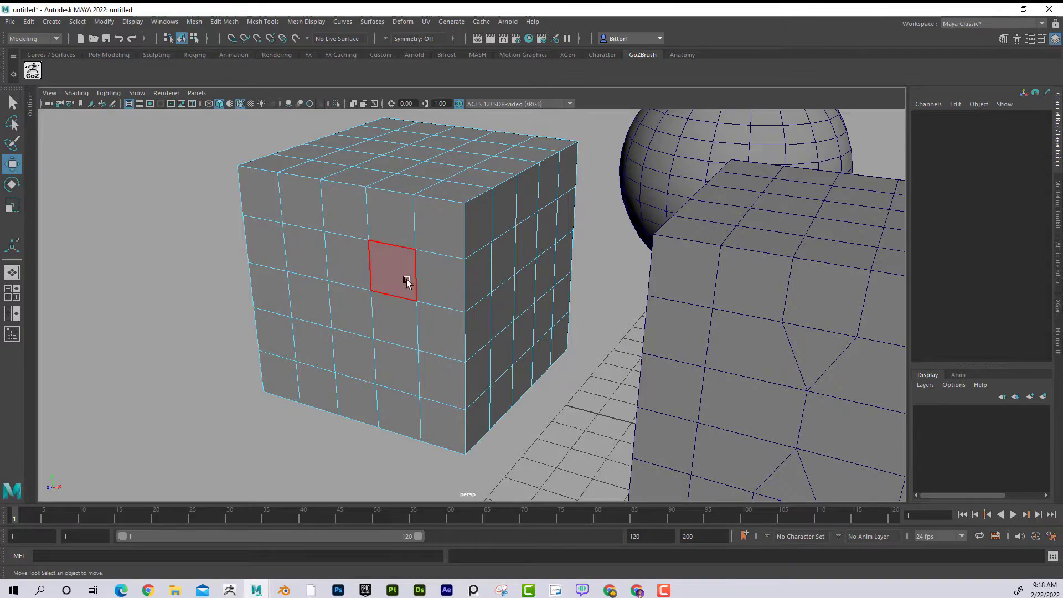
- Examine the triangular faces on the front of the second cube in face mode
alt+middle_drag(504, 304, 446, 285)
mouse_move(447, 286)
alt+mouse_down()
mouse_move(318, 244)
mouse_move(397, 284)
mouse_move(453, 276)
mouse_move(444, 270)
alt+mouse_up()
alt+right_drag(444, 269, 392, 267)
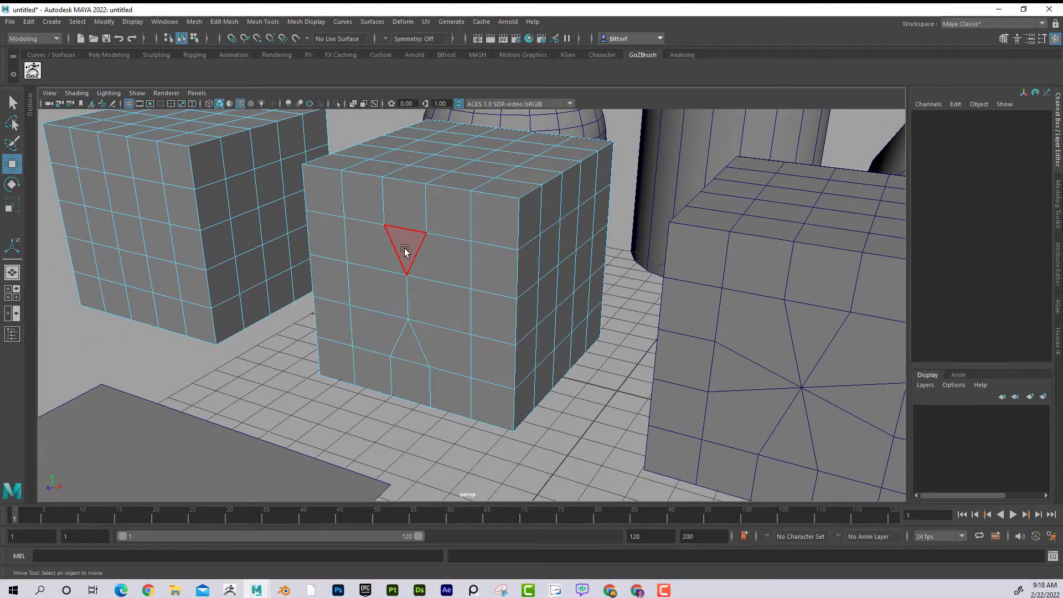
alt+right_drag(458, 294, 423, 285)
alt+middle_drag(518, 292, 424, 277)
alt+right_drag(424, 279, 256, 218)
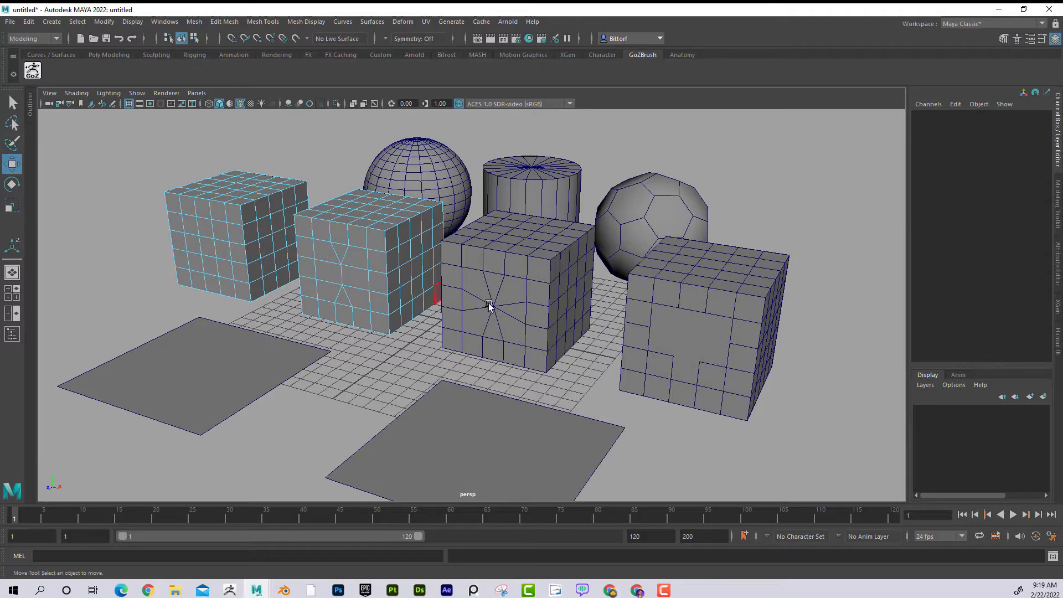
- Hide the wireframe on the shaded models, return the first two cubes to object mode, and inspect the shaded shapes
click(241, 104)
right_drag(224, 186, 261, 151)
click(322, 165)
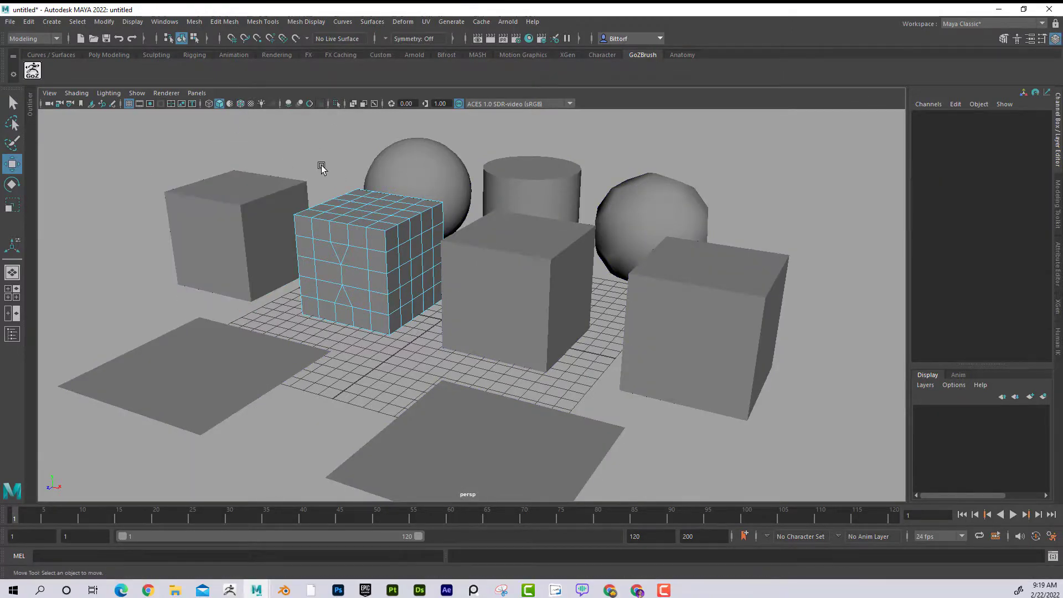
right_drag(349, 233, 391, 226)
alt+drag(427, 194, 481, 203)
alt+right_drag(481, 203, 595, 216)
alt+middle_drag(596, 216, 529, 218)
alt+drag(530, 218, 546, 220)
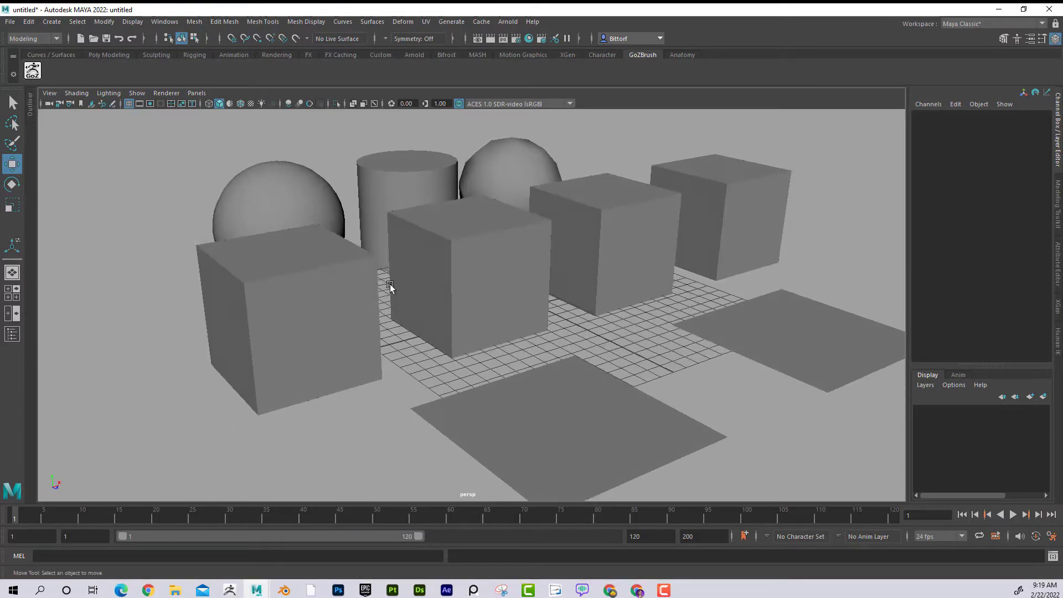
alt+drag(570, 285, 480, 327)
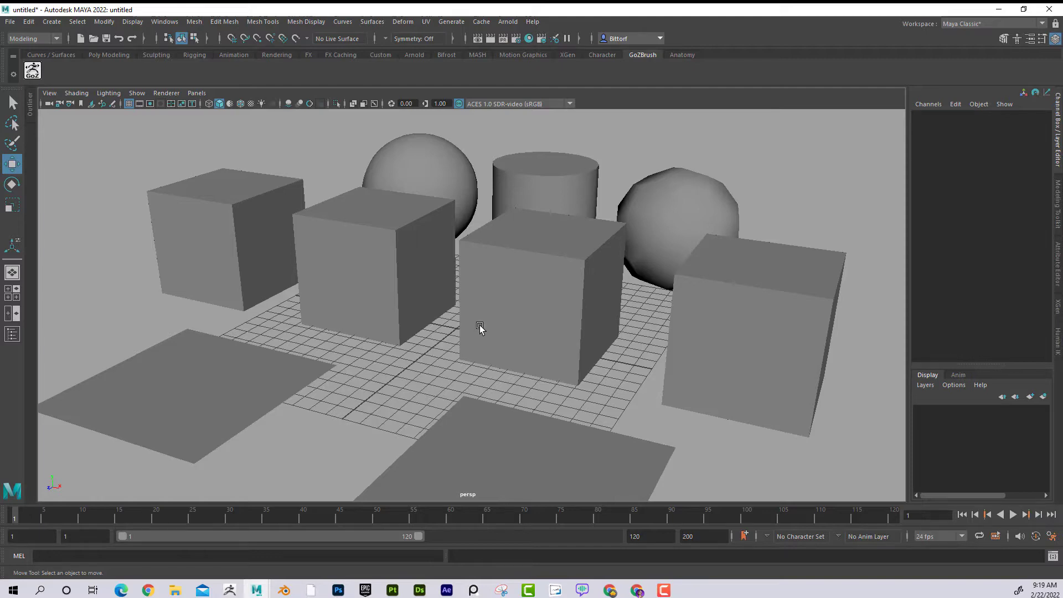
- Show the wireframe on the shaded models again and examine the topology of the first two cubes
click(241, 104)
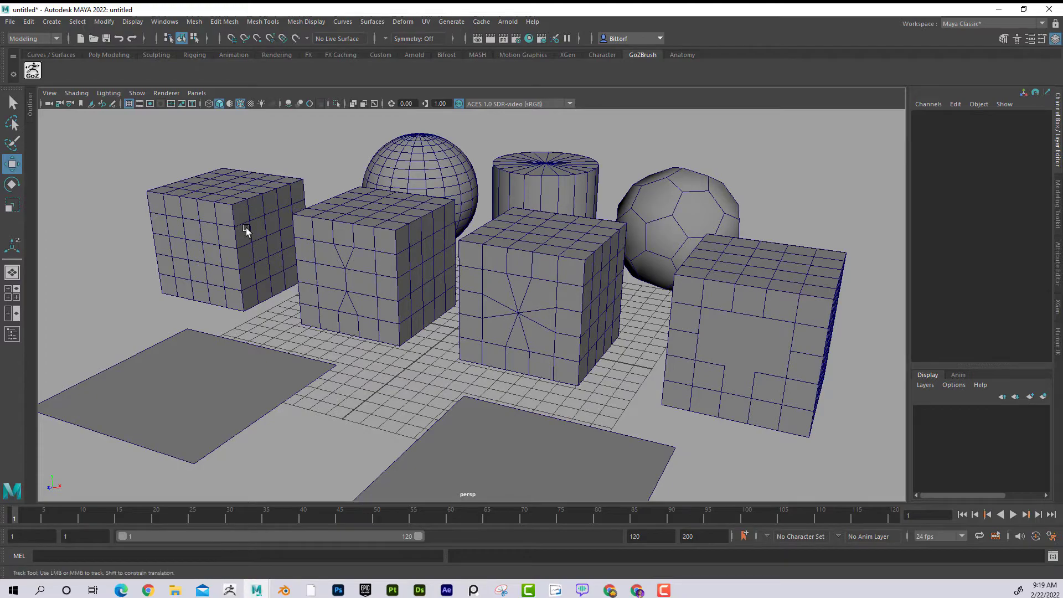
alt+middle_drag(244, 227, 367, 250)
alt+right_drag(263, 243, 299, 249)
alt+drag(391, 284, 302, 256)
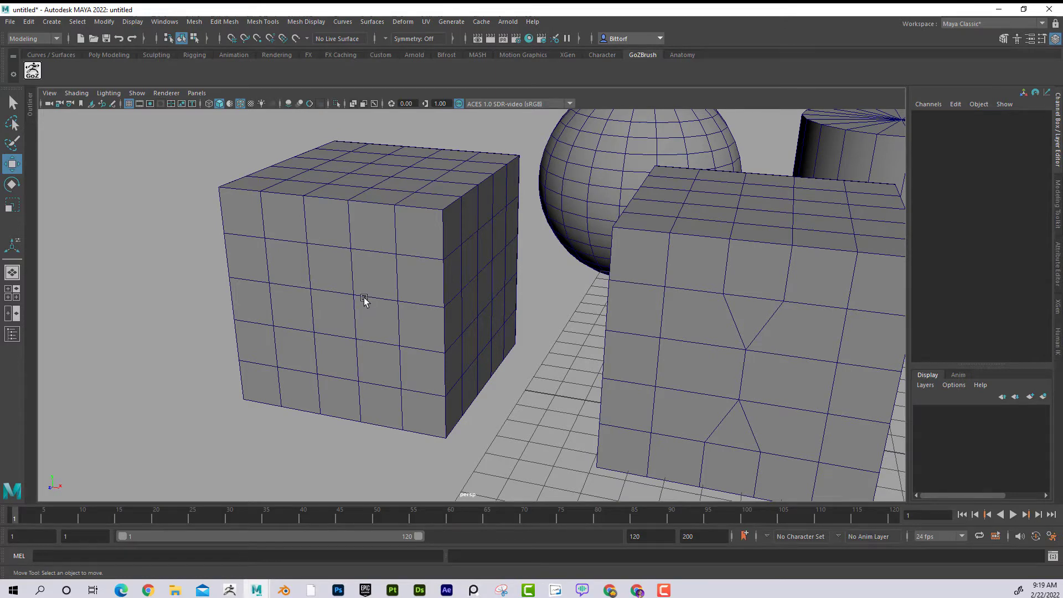
alt+drag(667, 356, 308, 301)
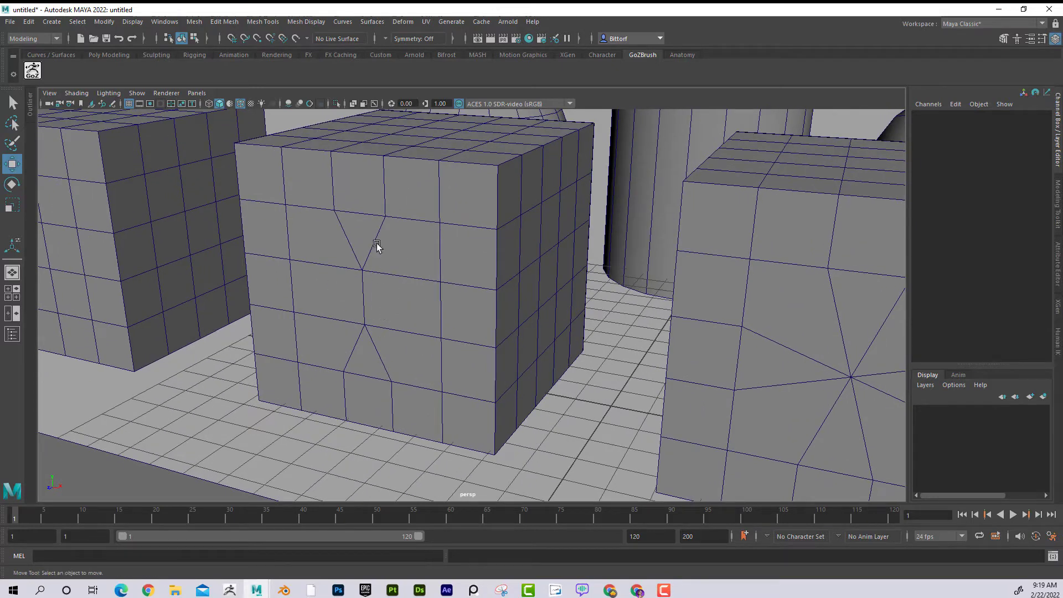
alt+drag(378, 205, 304, 135)
- Try vertical and horizontal edge loops on the first cube with Insert Edge Loop, undoing each one
click(263, 22)
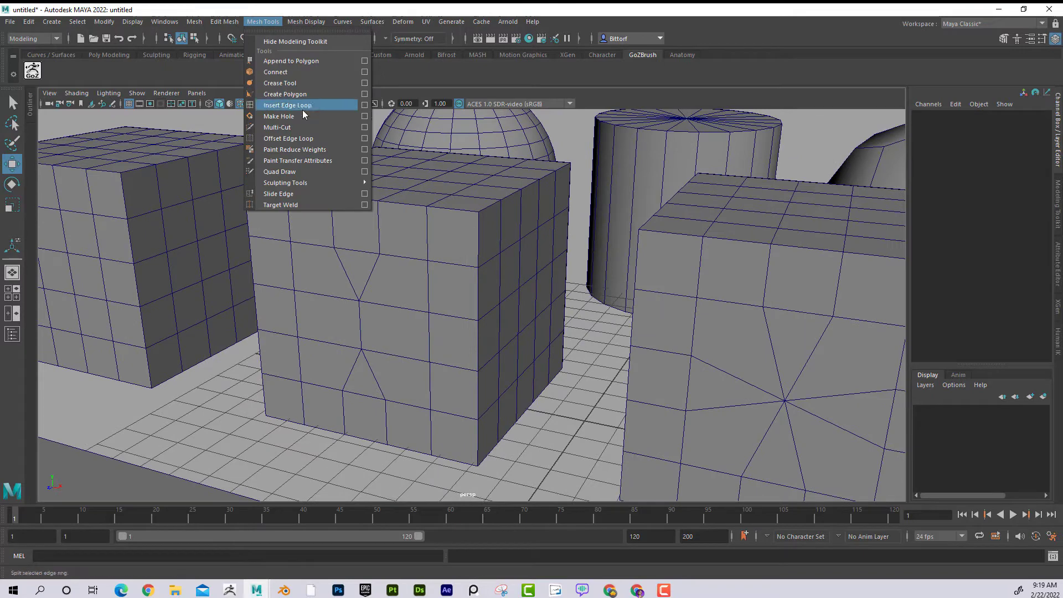
click(315, 106)
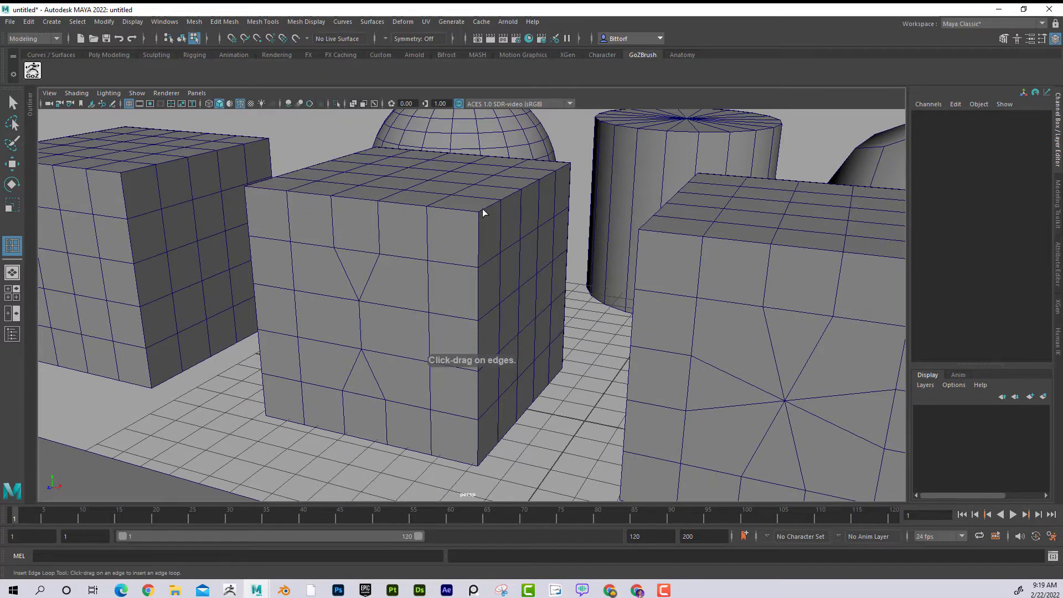
alt+drag(483, 209, 375, 208)
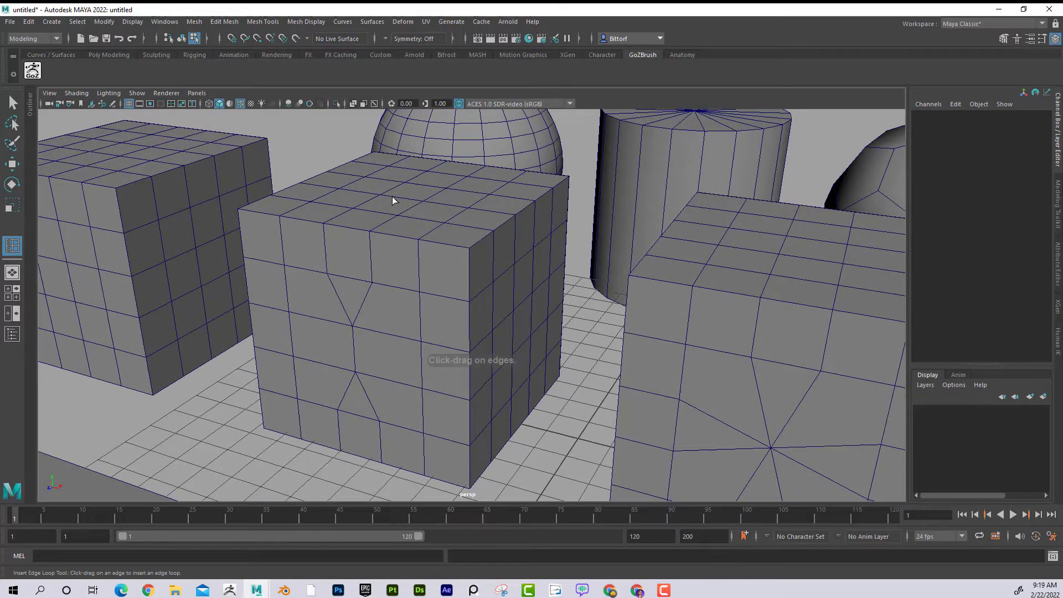
click(395, 200)
alt+middle_drag(220, 161, 264, 214)
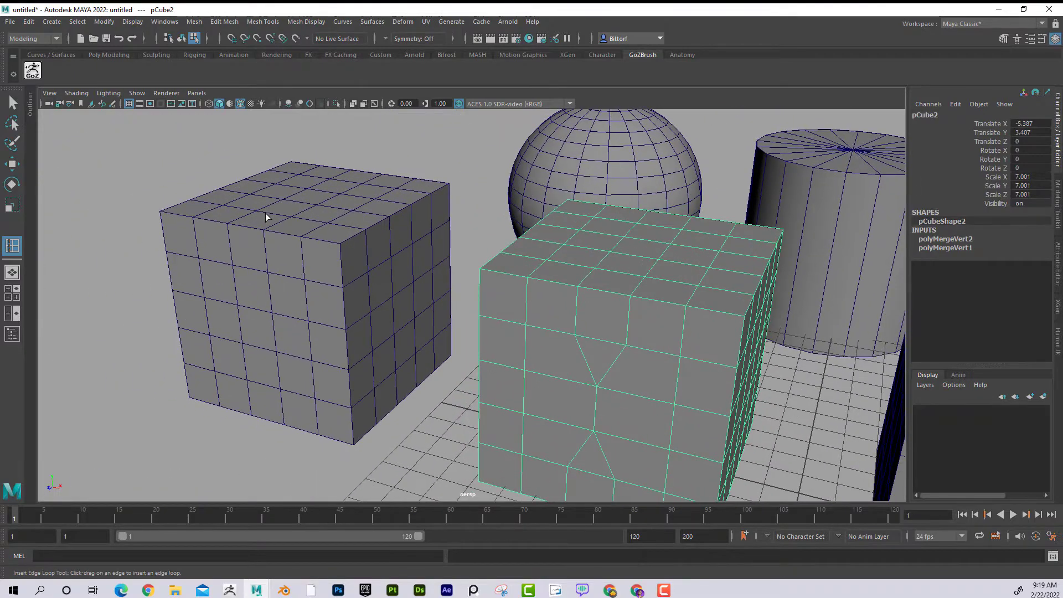
click(267, 212)
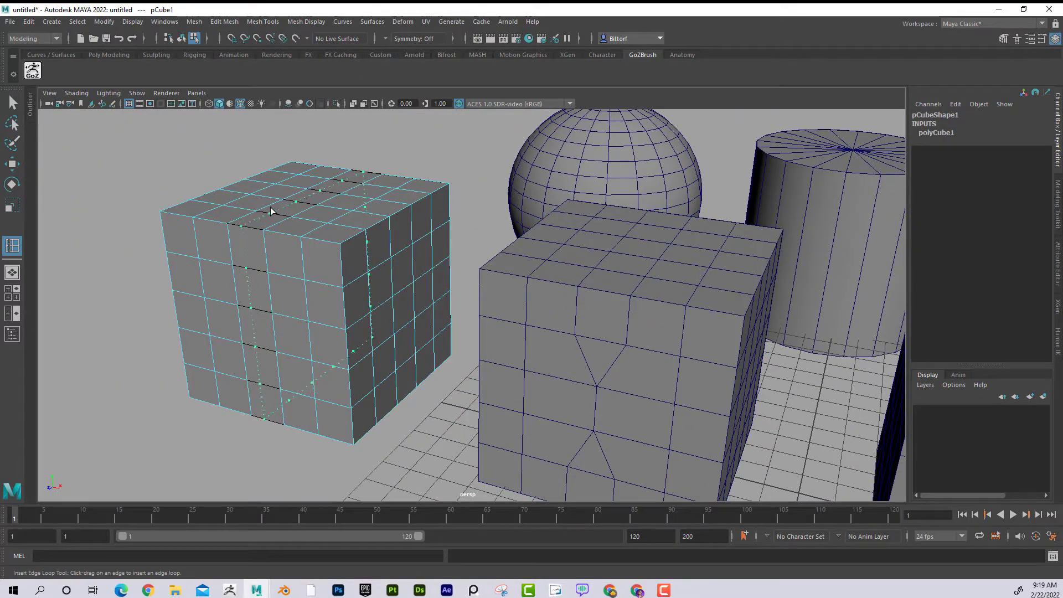
key(ctrl+z)
click(340, 261)
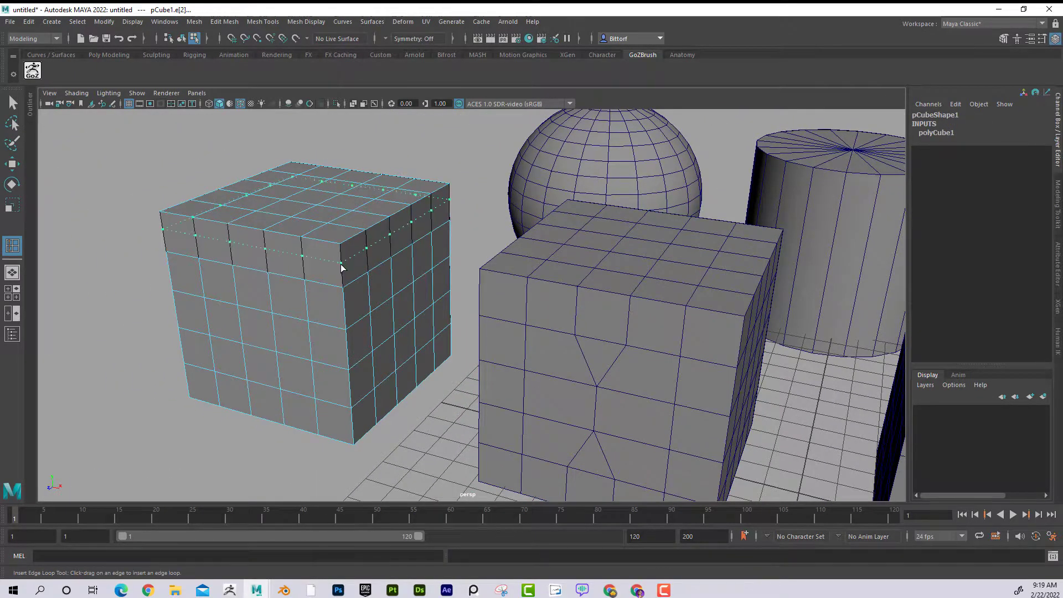
key(ctrl+z)
click(347, 350)
drag(348, 354, 349, 355)
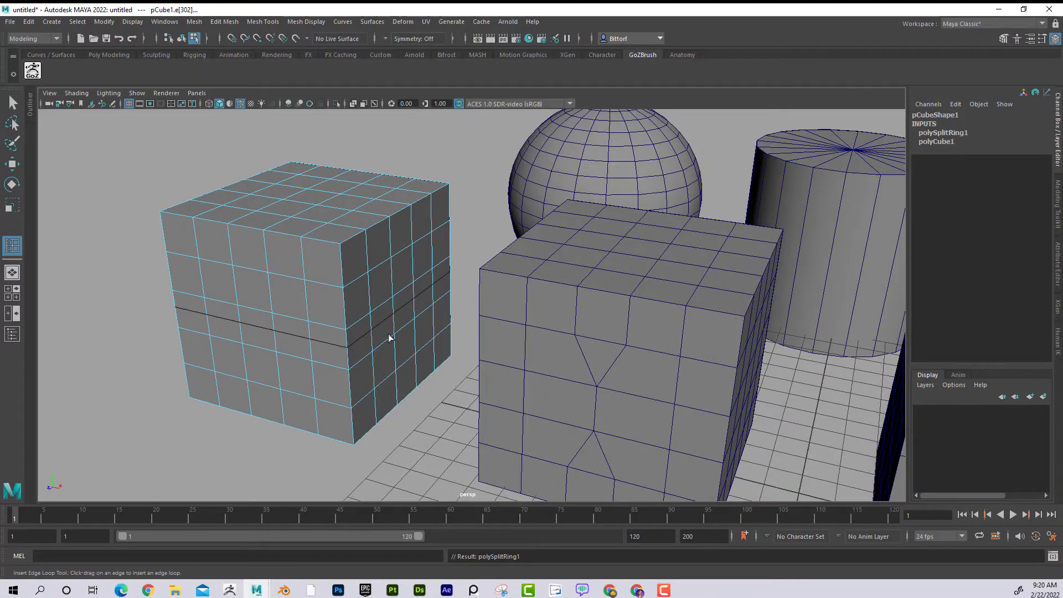
key(ctrl+z)
- Try edge loops on the second cube across its top centre and from its upper corner edge, and undo both
alt+middle_drag(577, 249, 433, 179)
click(462, 174)
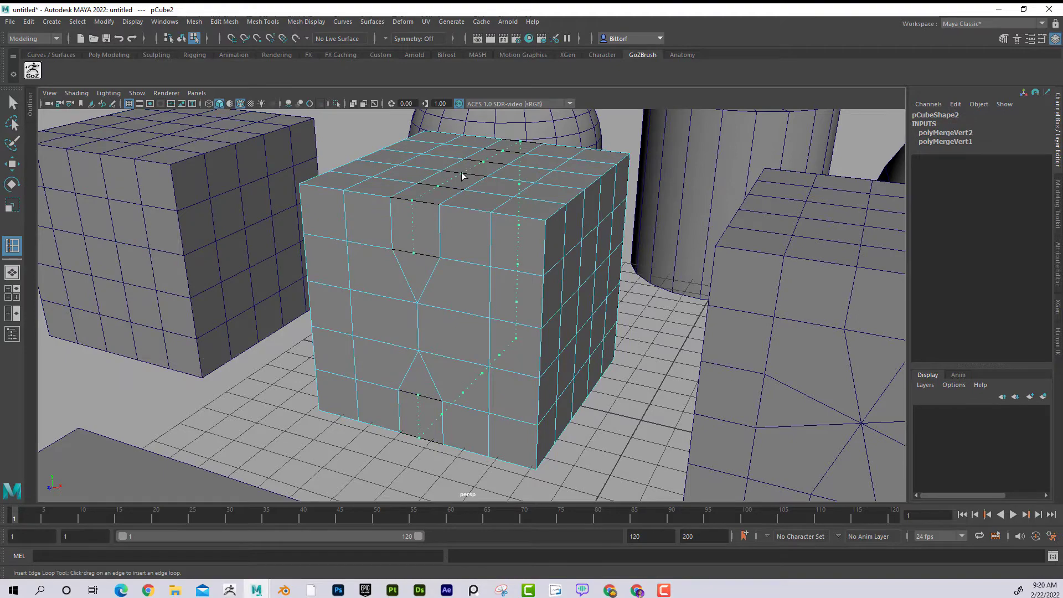
click(464, 174)
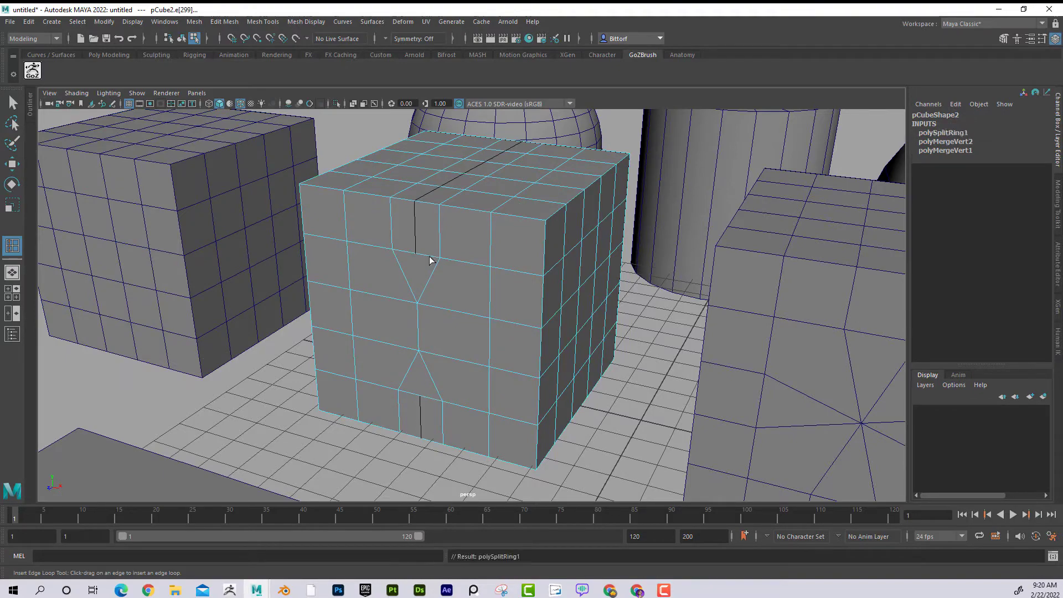
alt+drag(418, 258, 403, 288)
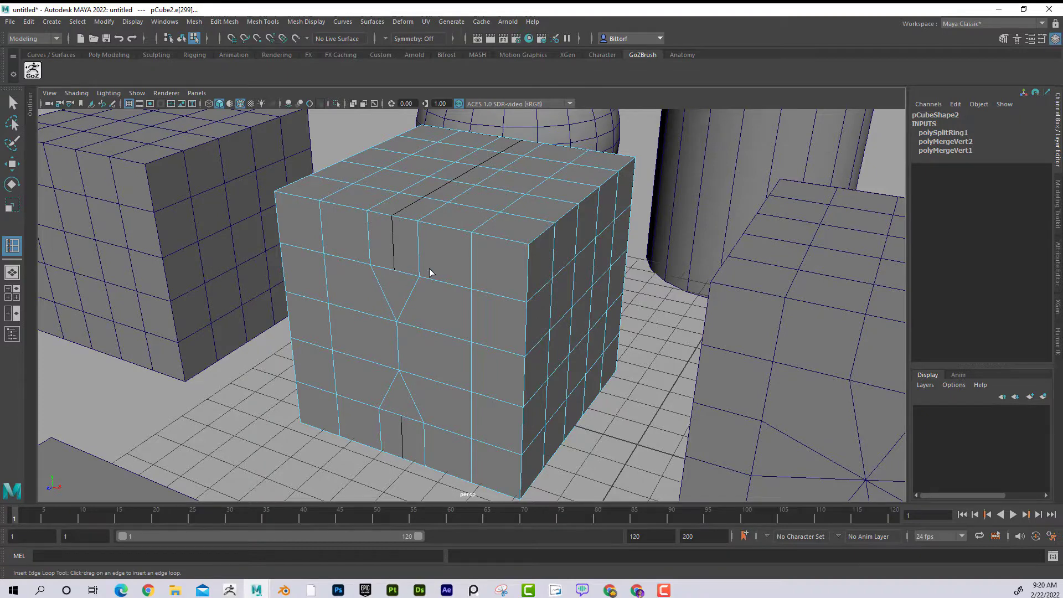
drag(525, 318, 521, 333)
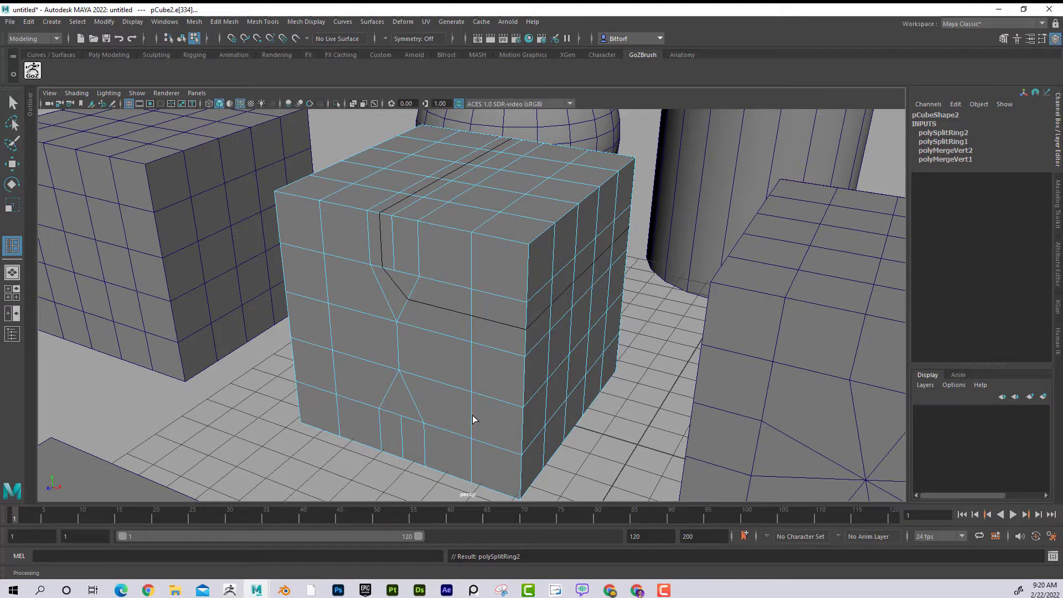
key(ctrl+z)
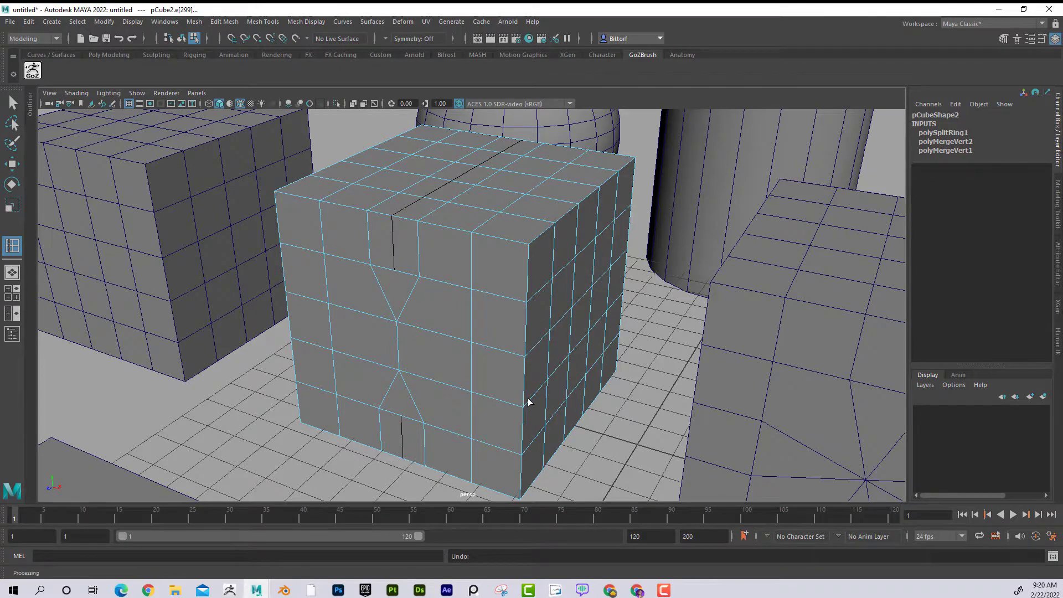
key(ctrl+z)
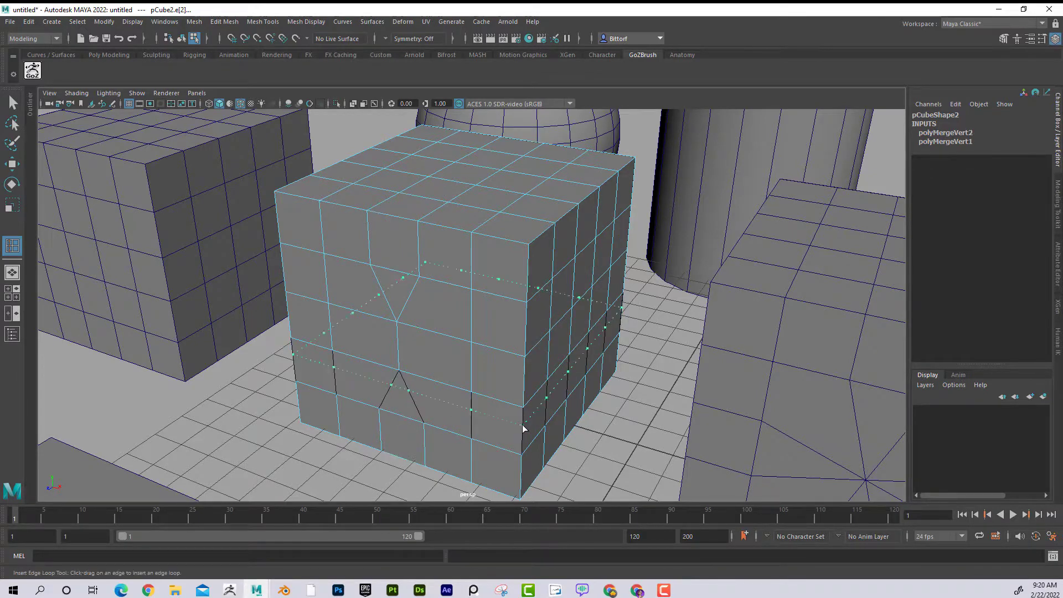
- Insert four edge loops on the second cube: one across the lower triangle, one over the top centre, and two from the upper and lower corner edges
click(521, 432)
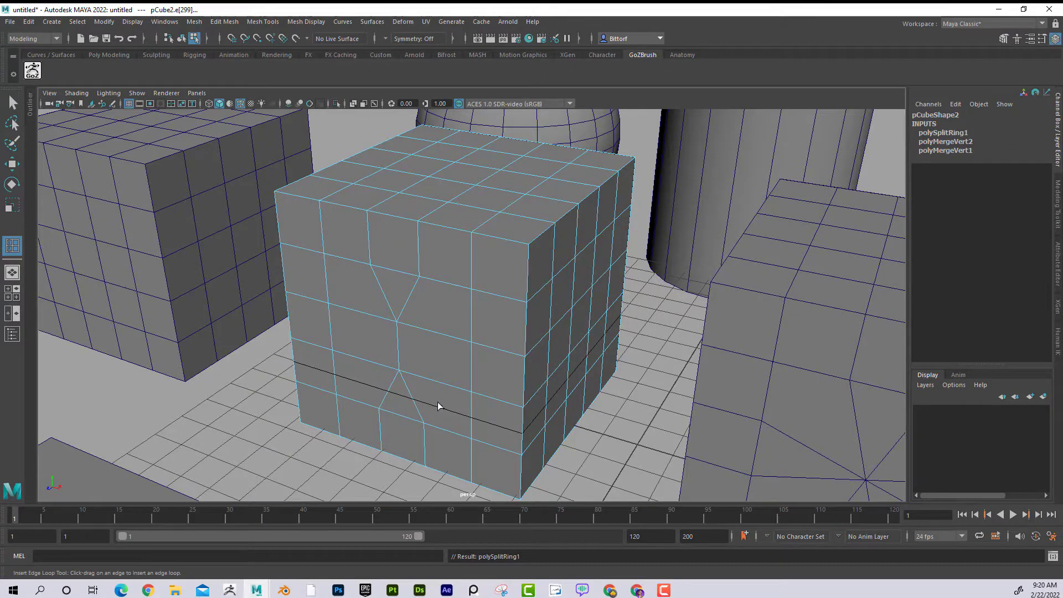
drag(416, 195, 420, 194)
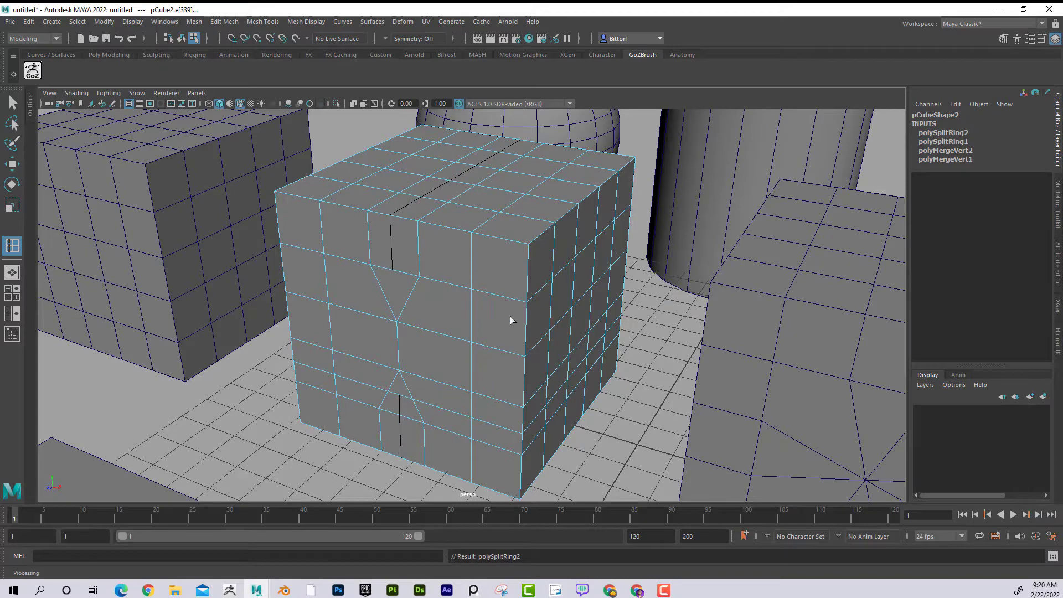
drag(526, 327, 526, 327)
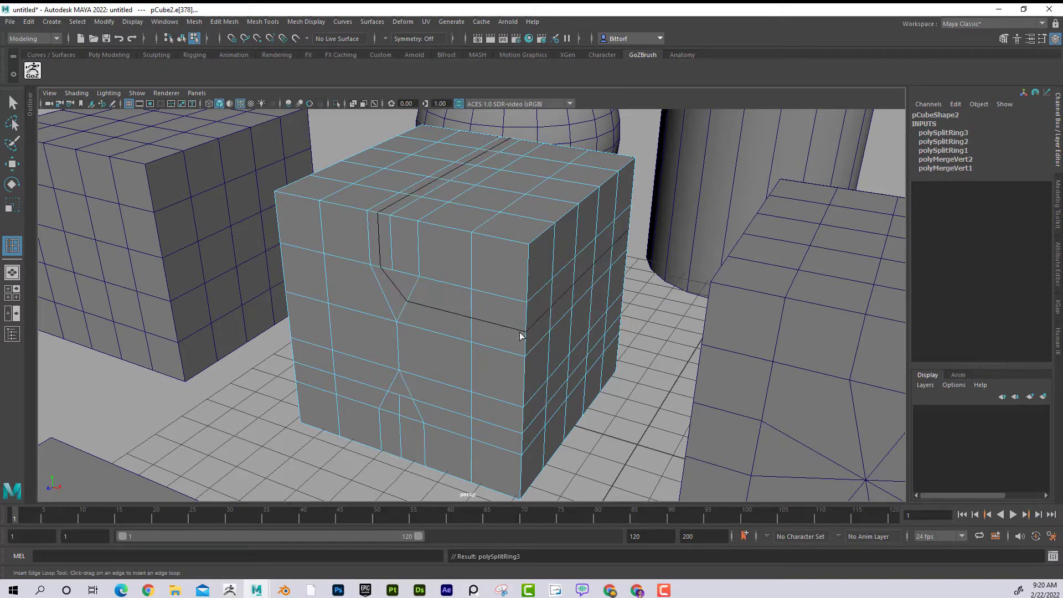
drag(523, 420, 524, 421)
- Try two horizontal edge loops and one vertical edge loop on the first cube, and undo all three
alt+drag(495, 356, 410, 301)
alt+middle_drag(410, 301, 523, 324)
click(468, 260)
drag(470, 261, 469, 261)
drag(468, 355, 469, 355)
drag(374, 175, 368, 173)
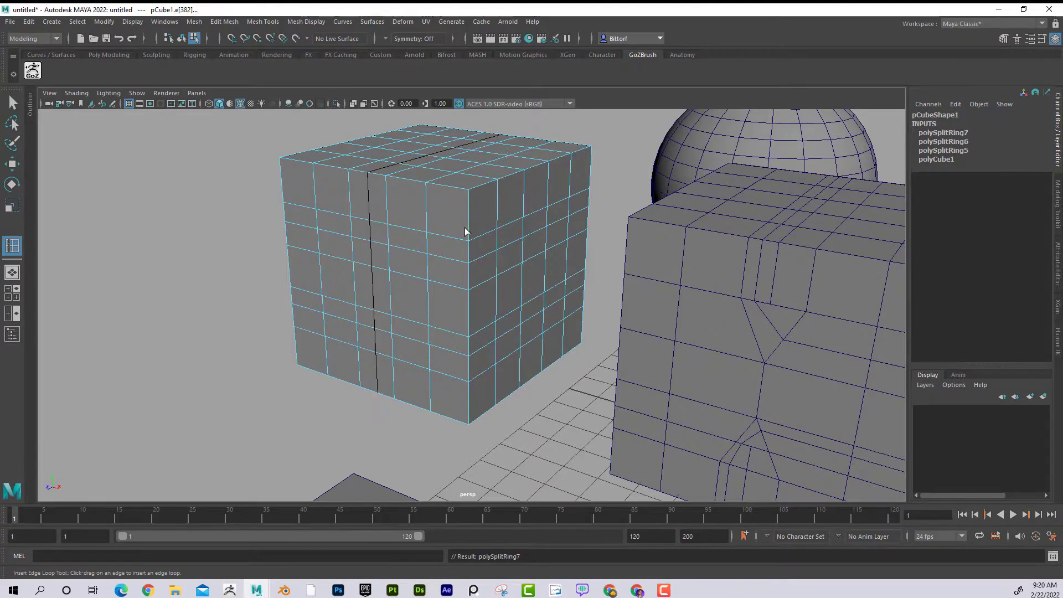
key(ctrl+z)
key(ctrl+z)
key(ctrl+z)
alt+drag(573, 327, 465, 256)
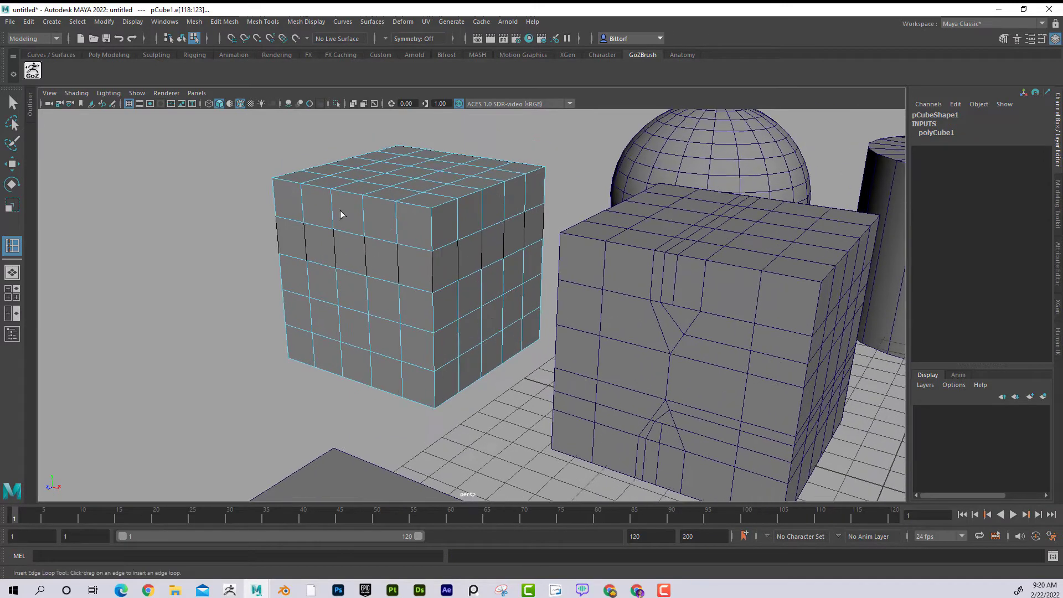
- Leave Insert Edge Loop, return the first cube to object mode, and examine the loops on the second cube
click(5, 102)
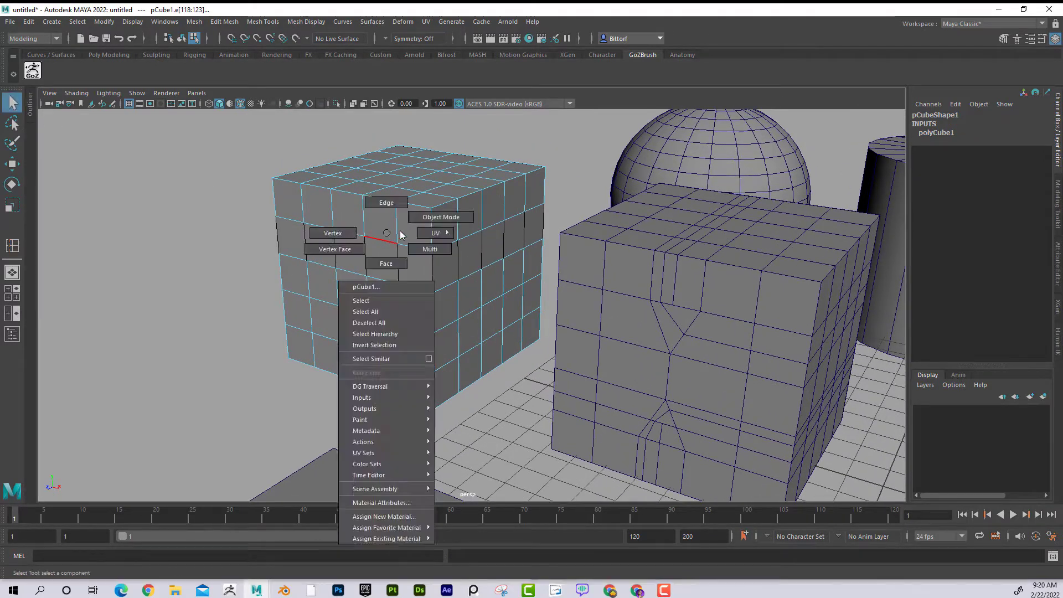
key(F8)
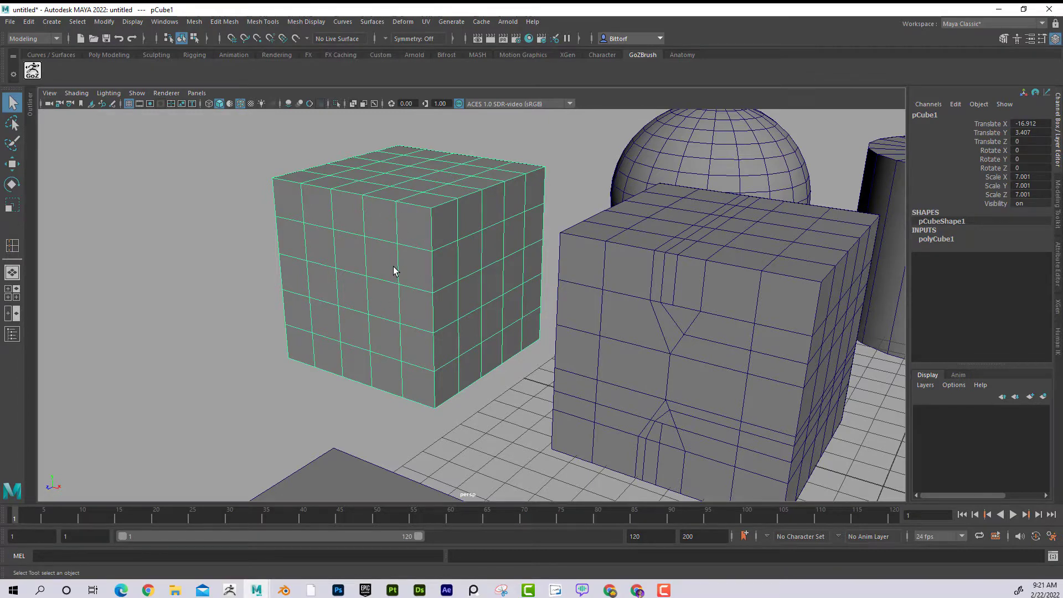
alt+drag(685, 301, 508, 269)
alt+right_drag(507, 269, 477, 296)
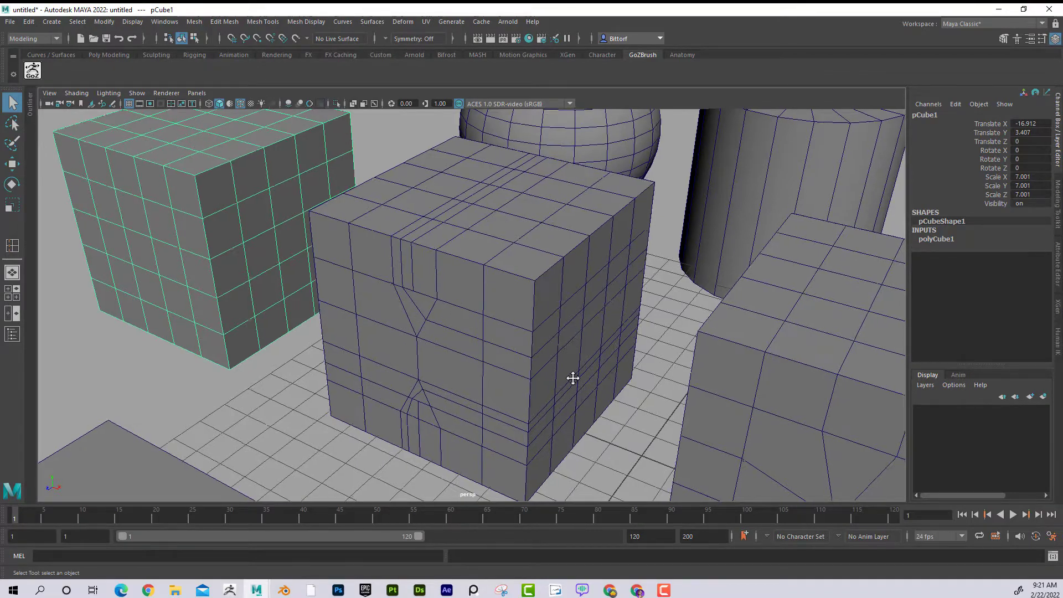
- Switch the third cube to face mode and select the triangular face directly above its central star-shaped junction
alt+middle_drag(574, 379, 441, 334)
scroll(501, 358, down, 4)
alt+drag(500, 358, 434, 300)
alt+right_drag(433, 300, 489, 296)
alt+middle_drag(489, 296, 522, 325)
alt+drag(522, 325, 534, 311)
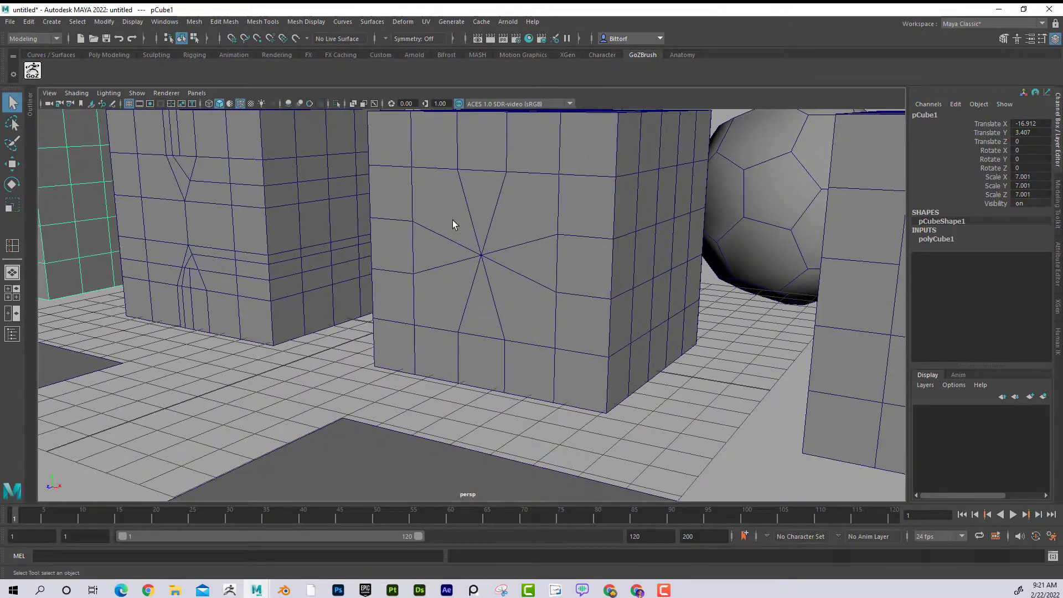
right_drag(450, 208, 447, 220)
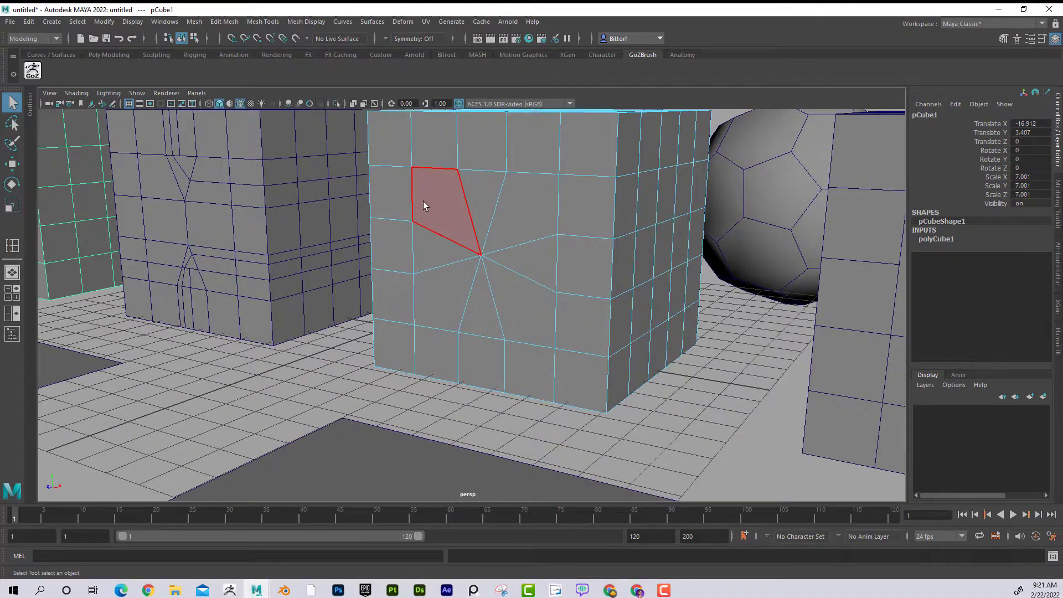
click(487, 193)
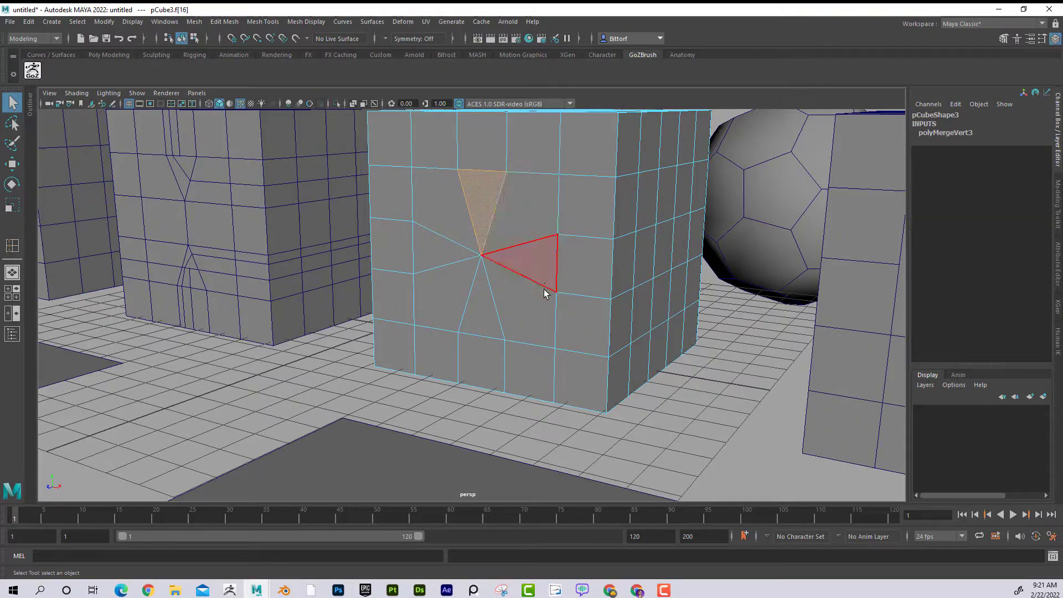
- Switch the third cube to vertex mode and select the central vertex where the radiating edges meet
alt+drag(464, 317, 568, 325)
right_drag(475, 302, 431, 292)
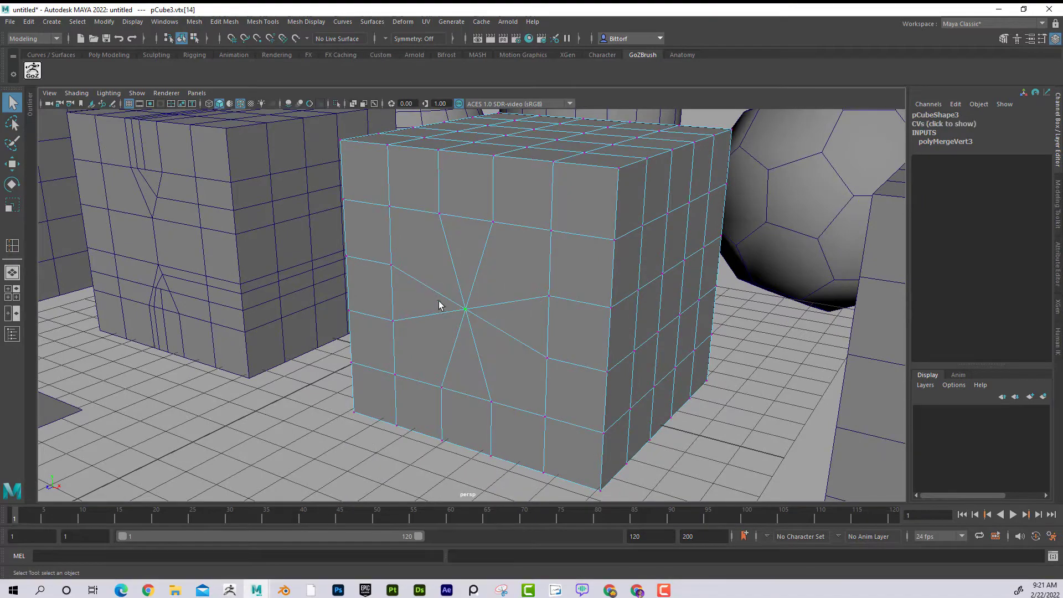
- Select the four-sided face above and right of the third cube's star-shaped junction in face mode, and return to the central vertex
scroll(498, 321, up, 4)
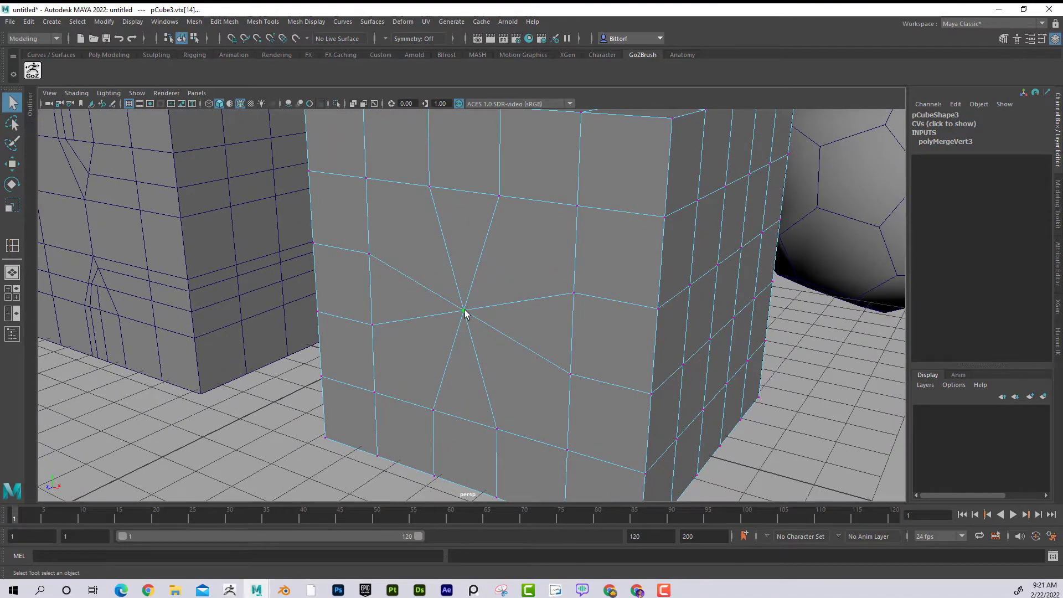
scroll(464, 308, down, 5)
scroll(521, 300, up, 2)
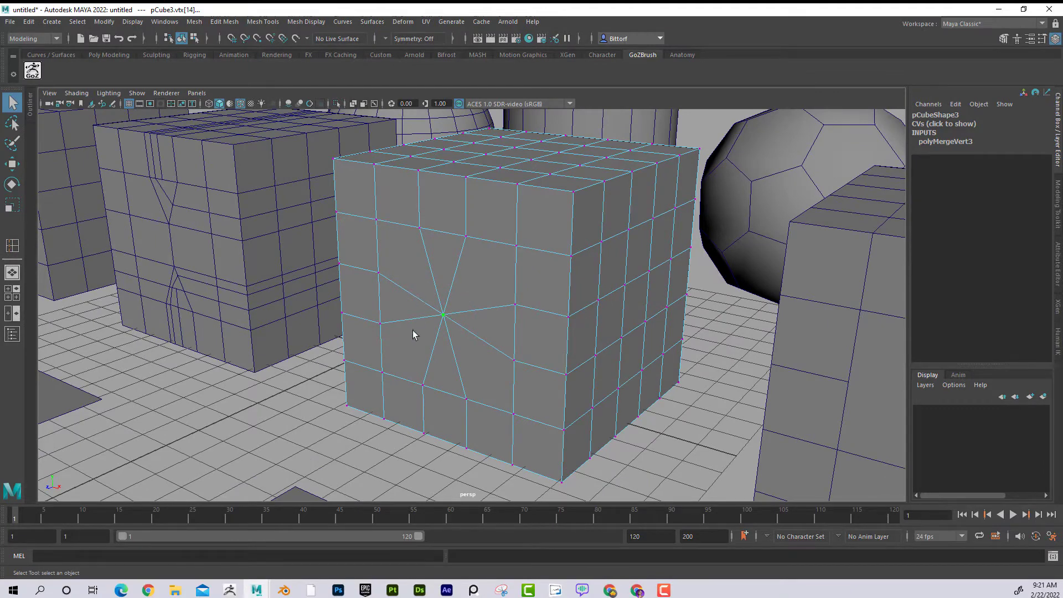
right_drag(473, 293, 472, 331)
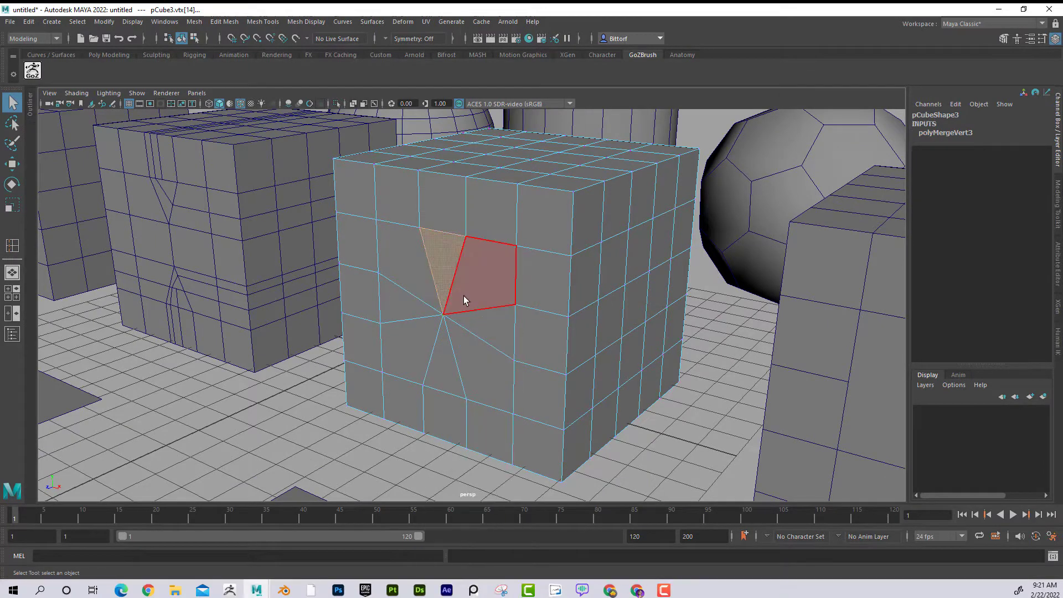
click(474, 294)
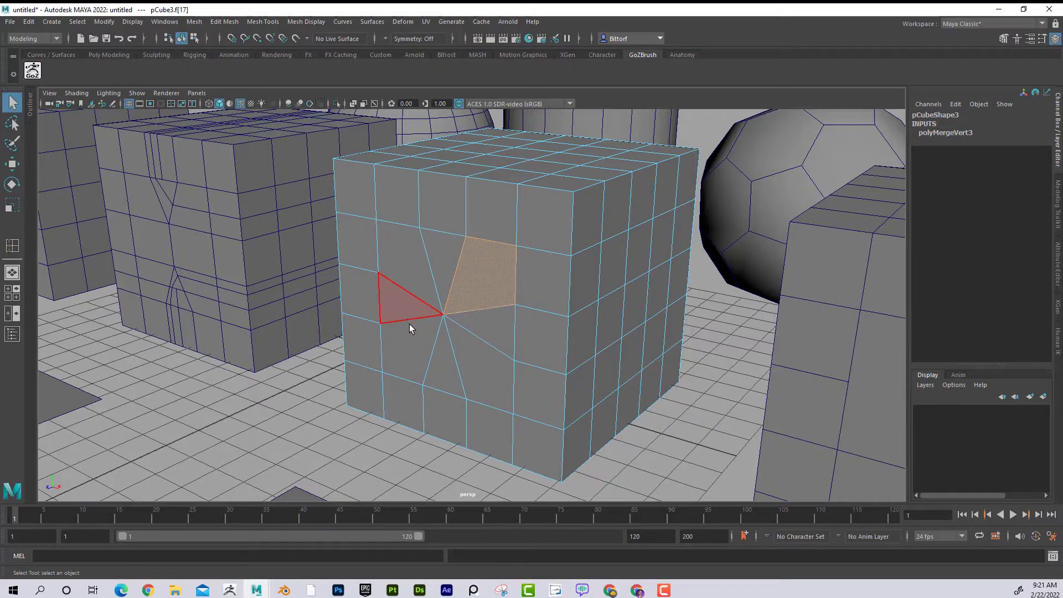
right_drag(446, 314, 407, 300)
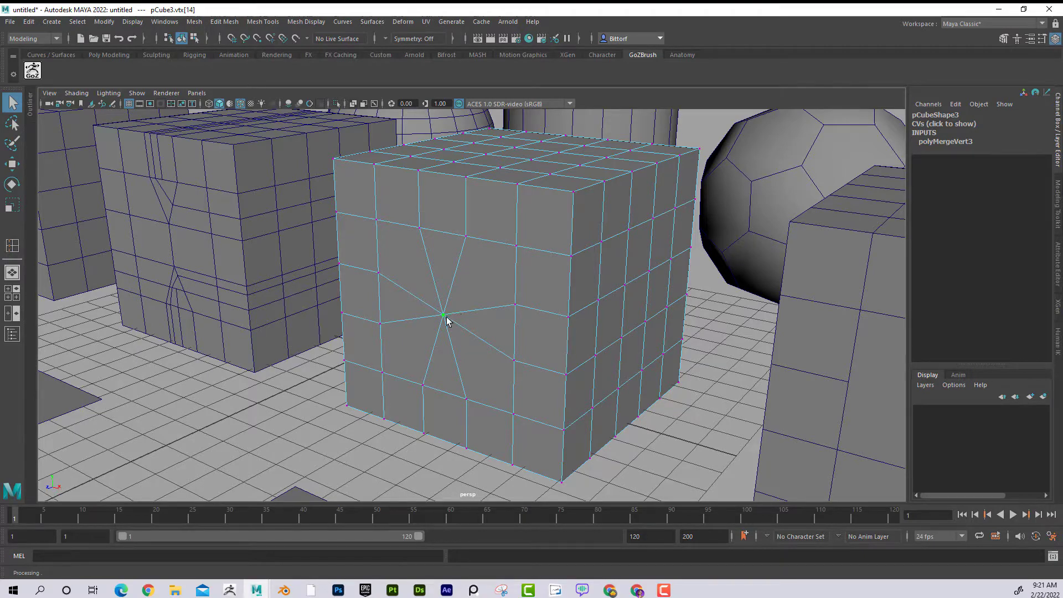
- Switch the fourth cube to face mode and select the large irregular n-gon on its front side
alt+right_drag(566, 331, 420, 306)
alt+middle_drag(519, 349, 321, 263)
alt+right_drag(354, 268, 421, 272)
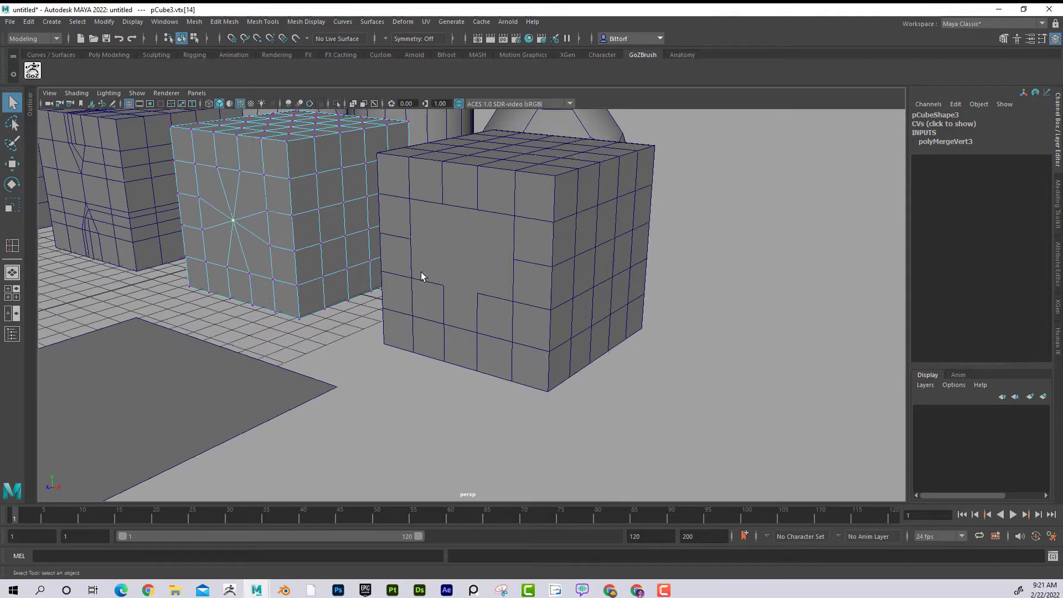
scroll(421, 276, up, 3)
right_drag(470, 302, 474, 284)
click(474, 284)
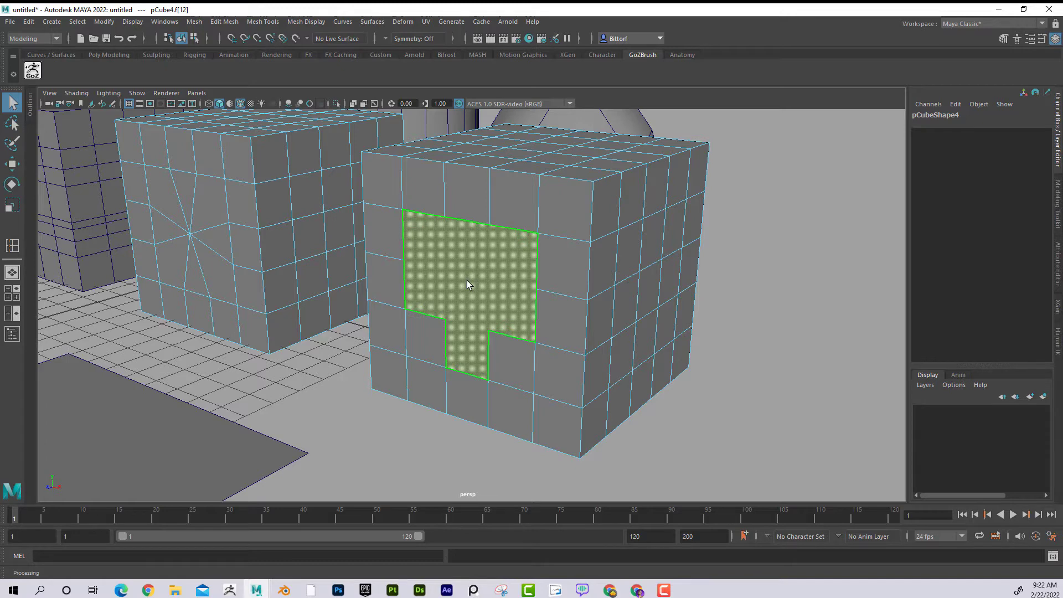
- Hide the wireframe overlay on the shaded objects, return the cubes to object mode with nothing selected, and show the overlay again
scroll(463, 299, down, 10)
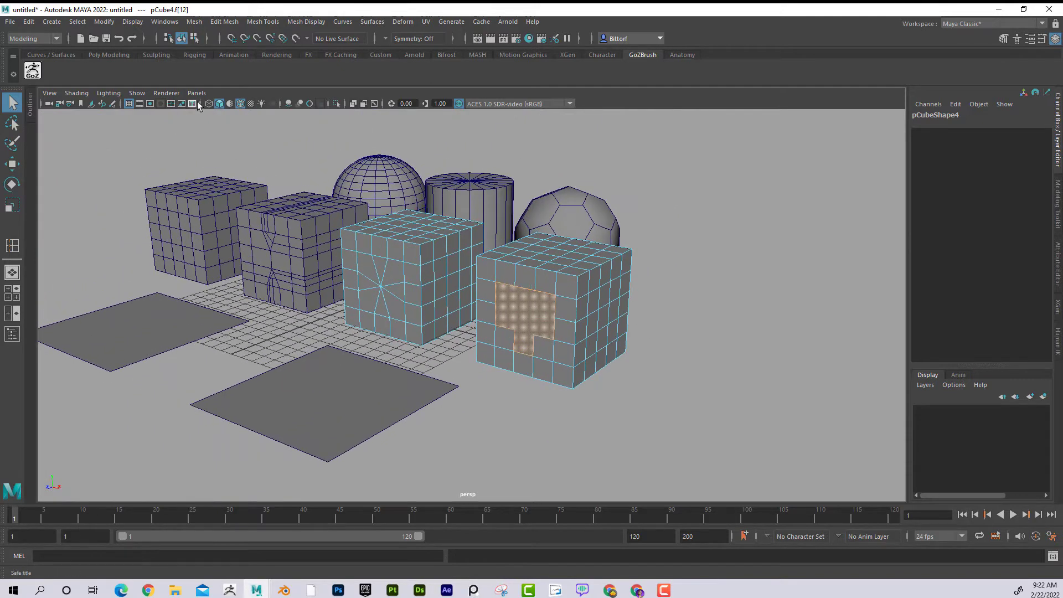
click(241, 106)
right_drag(308, 236, 413, 211)
click(452, 169)
scroll(491, 221, up, 3)
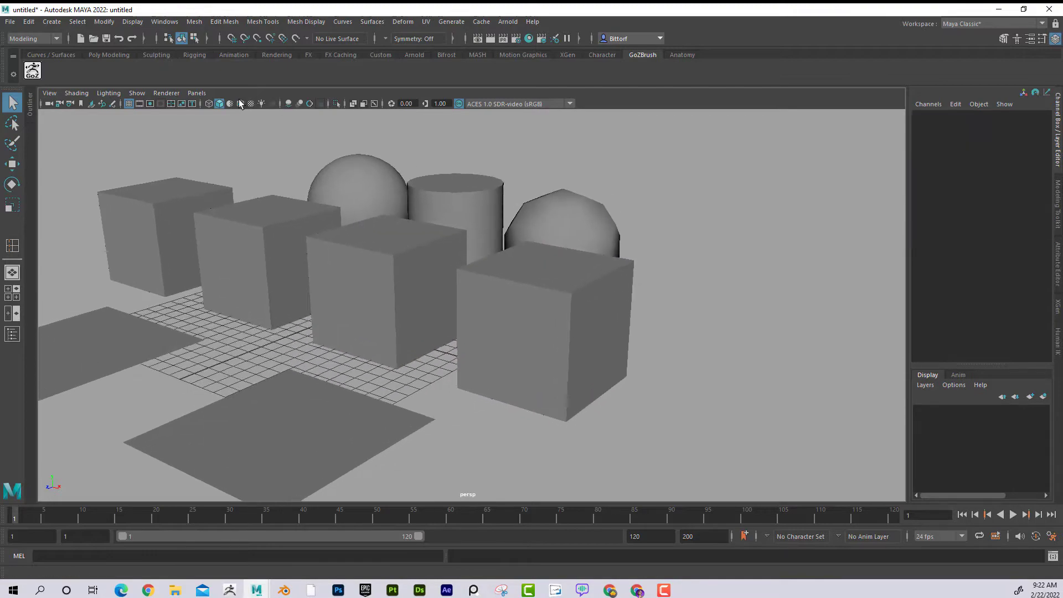
click(239, 103)
- Apply Smooth to the whole fourth cube with one division
mouse_move(423, 285)
alt+mouse_down()
mouse_move(512, 289)
mouse_move(463, 292)
mouse_move(470, 306)
alt+mouse_up()
scroll(469, 303, up, 1)
click(493, 282)
alt+middle_drag(570, 303, 530, 294)
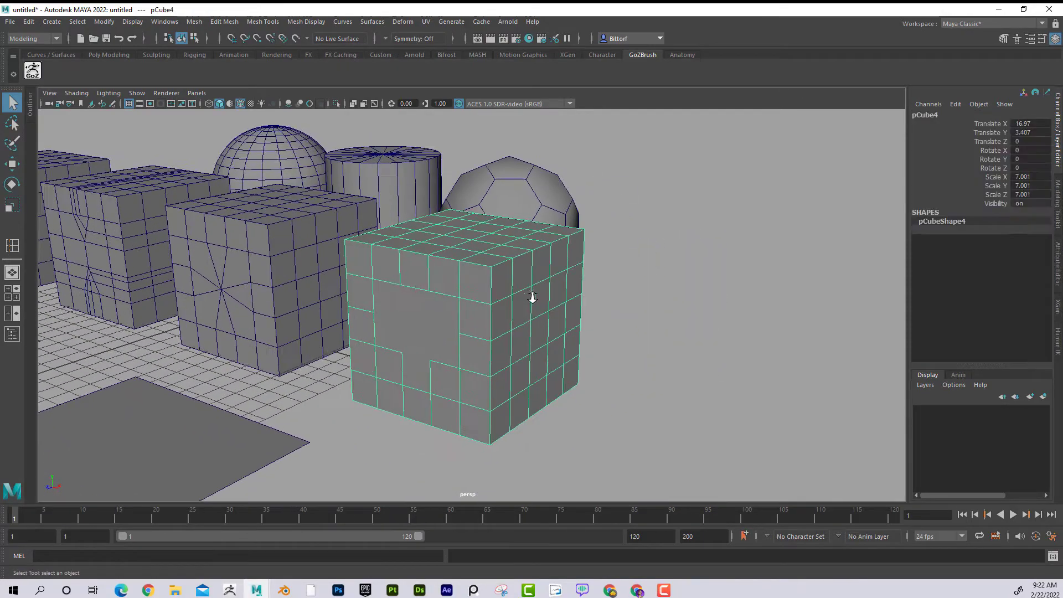
scroll(537, 307, up, 2)
click(195, 21)
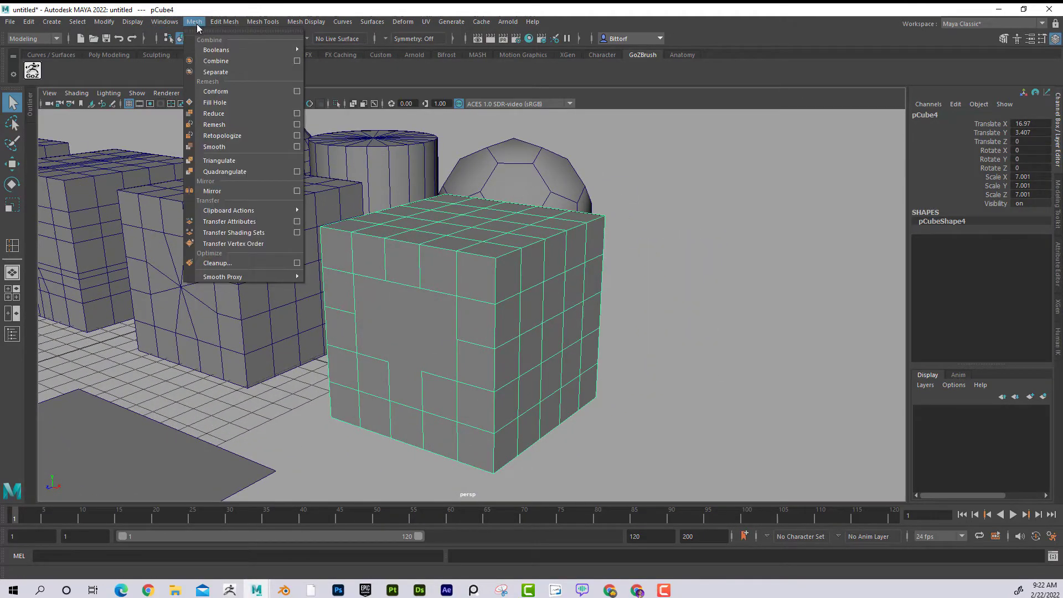
click(239, 147)
right_drag(404, 268, 479, 308)
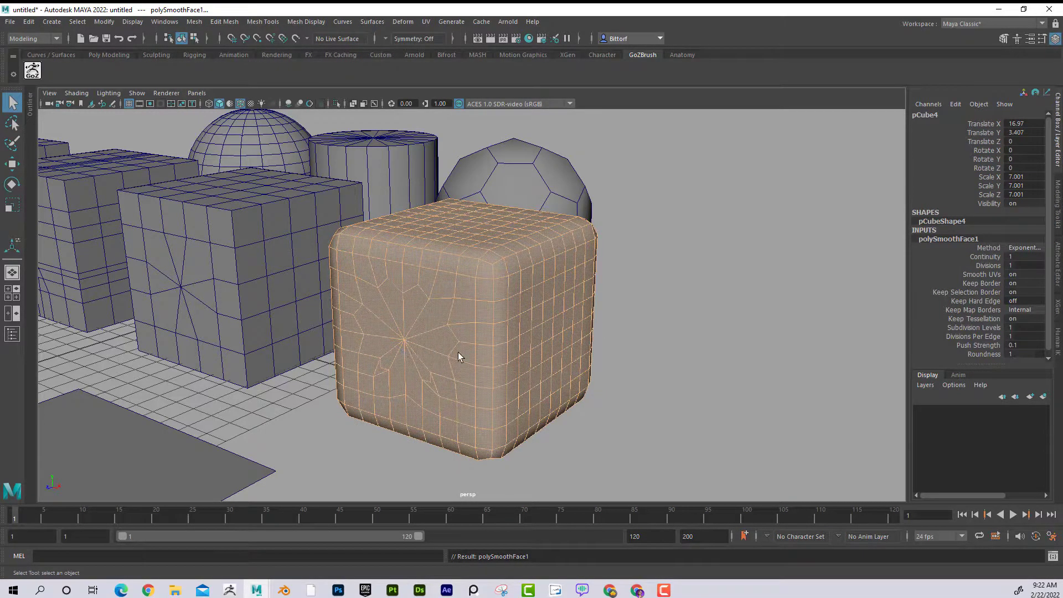
- Repeat Smooth two more times on the fourth cube, return it to object mode and deselect it
key(g)
key(g)
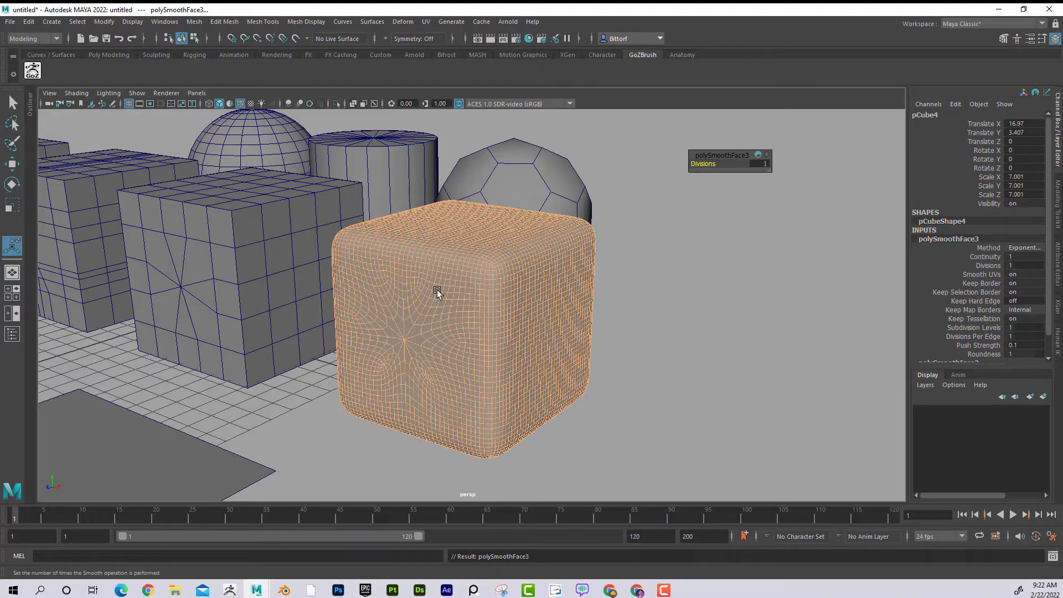
right_drag(464, 358, 519, 266)
click(631, 315)
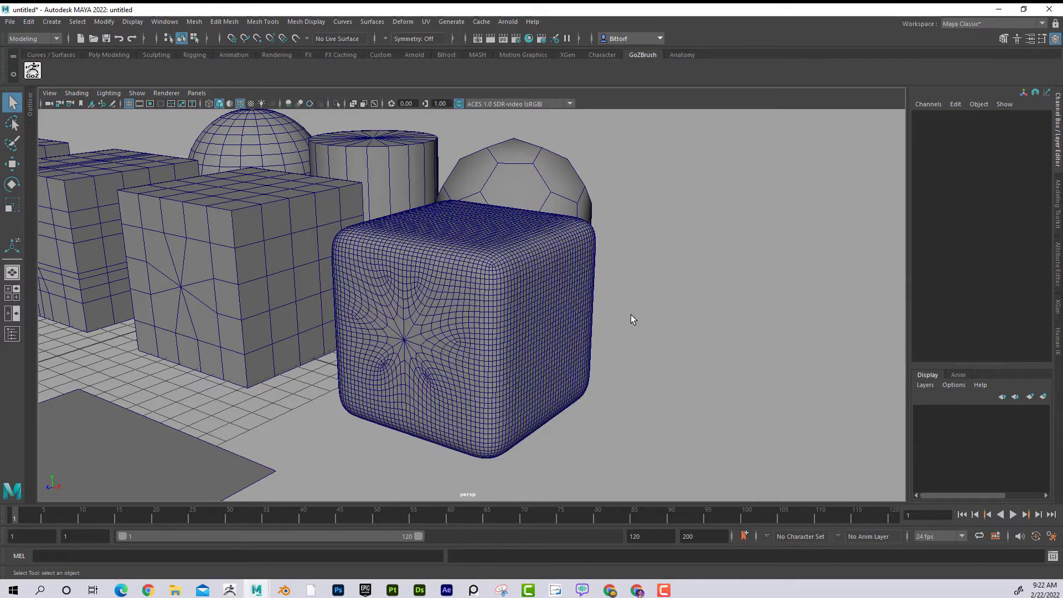
- Smooth the third cube, with the star-shaped junction, three times at one division each
click(224, 237)
key(g)
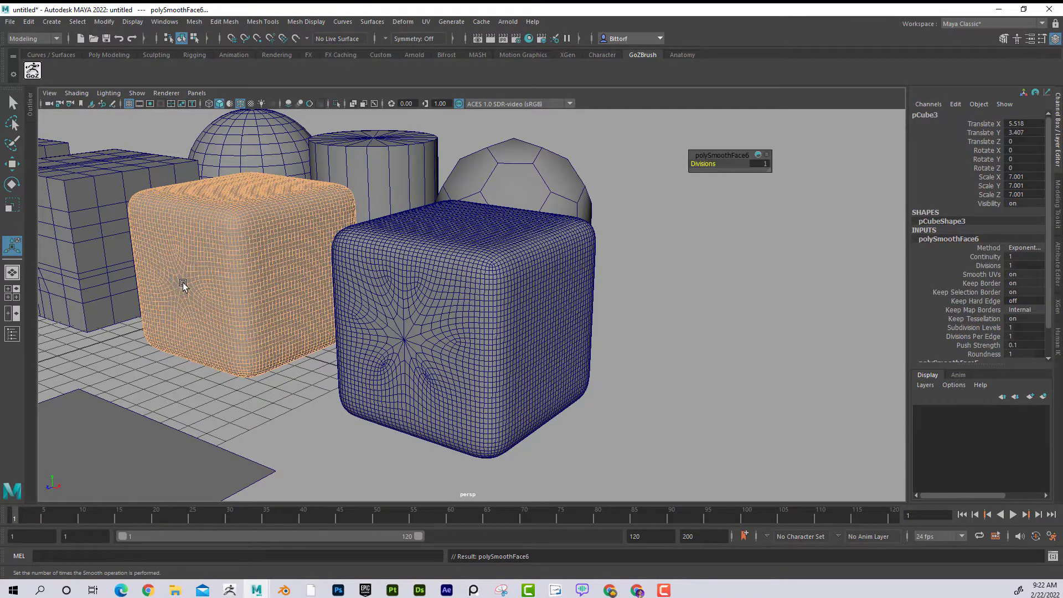
alt+middle_drag(209, 331, 360, 354)
alt+right_drag(361, 354, 398, 354)
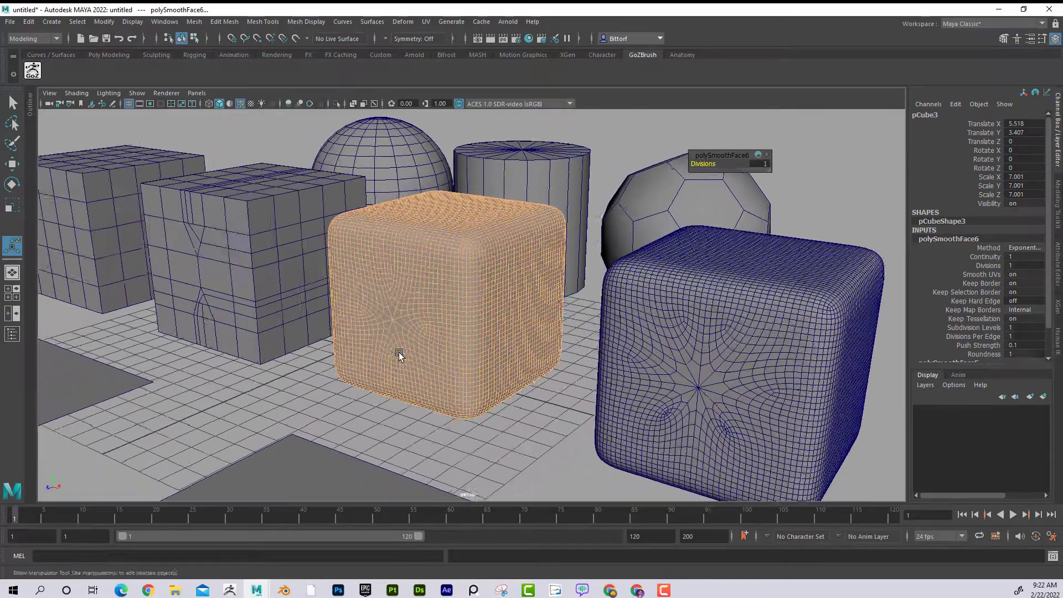
alt+middle_drag(399, 354, 411, 345)
- Smooth the second cube, with the inserted edge loops, three times at one division each, and deselect it to examine the surface
click(283, 292)
alt+drag(283, 292, 304, 309)
alt+right_drag(304, 308, 291, 307)
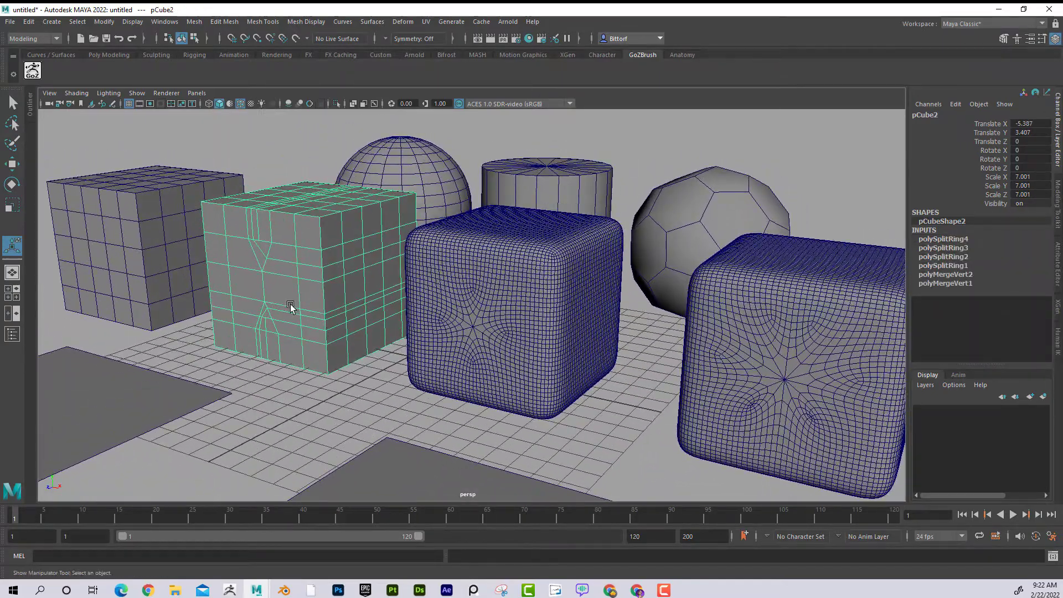
key(g)
key(g)
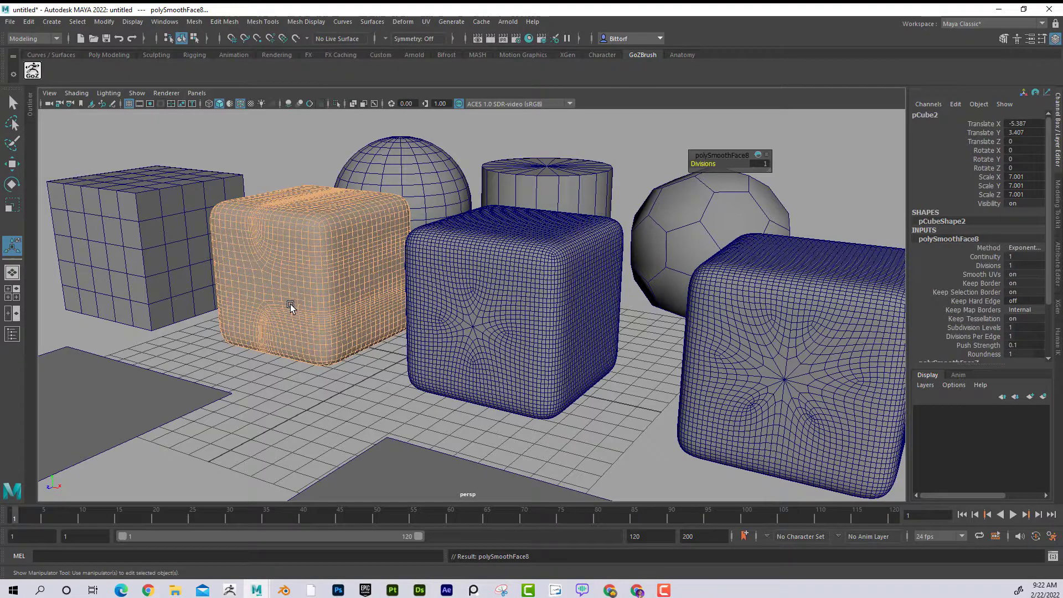
shift+right_drag(287, 288, 251, 355)
key(q)
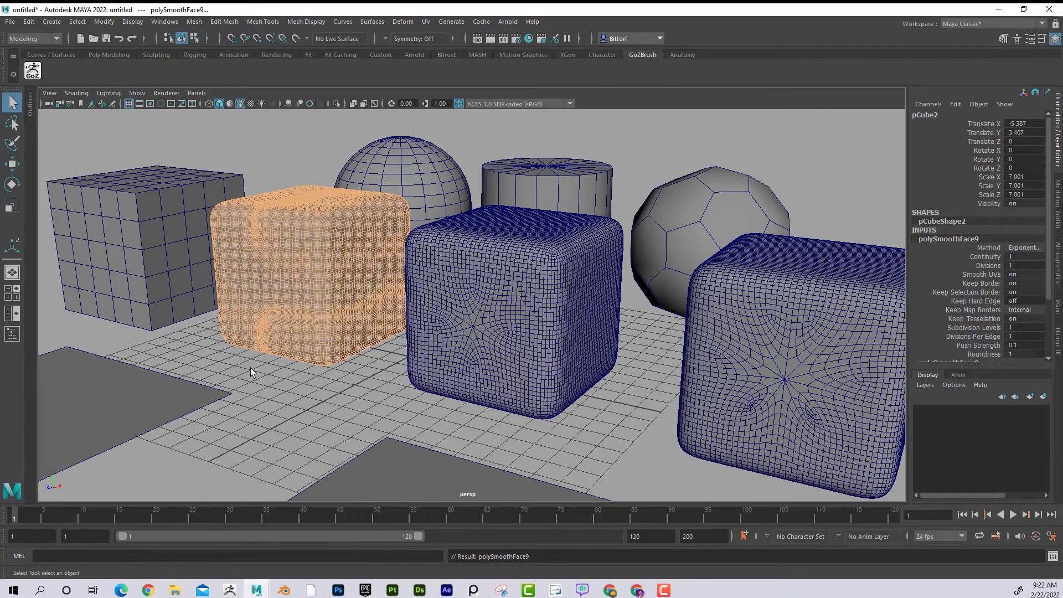
click(251, 354)
scroll(255, 349, up, 3)
scroll(261, 347, down, 3)
- Smooth the all-quad first cube three times at one division each, and deselect it to compare the four cubes
click(127, 268)
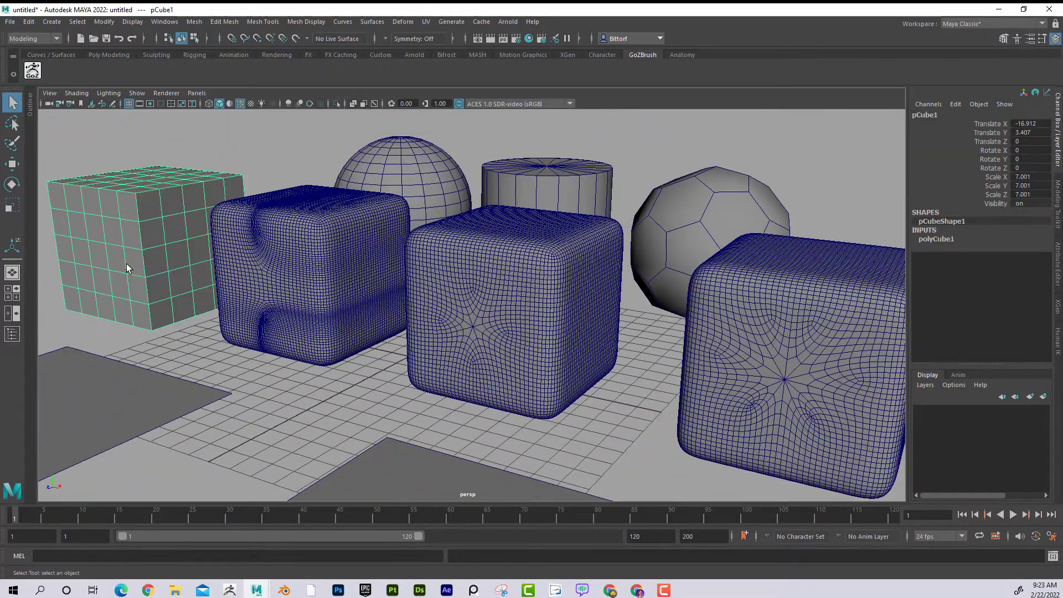
key(g)
key(g)
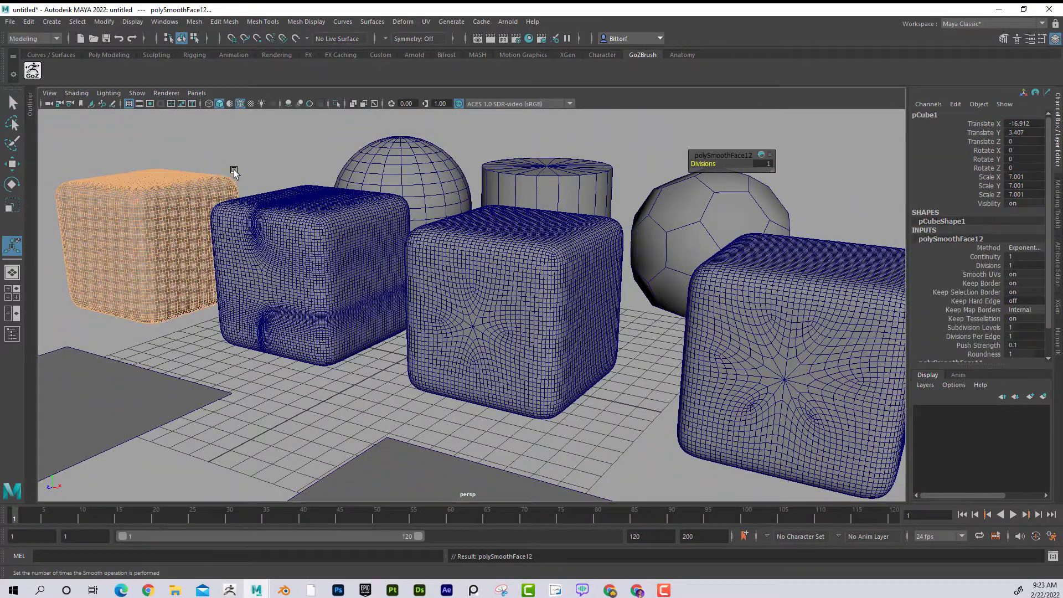
click(240, 155)
alt+drag(235, 244, 451, 332)
alt+drag(304, 304, 446, 319)
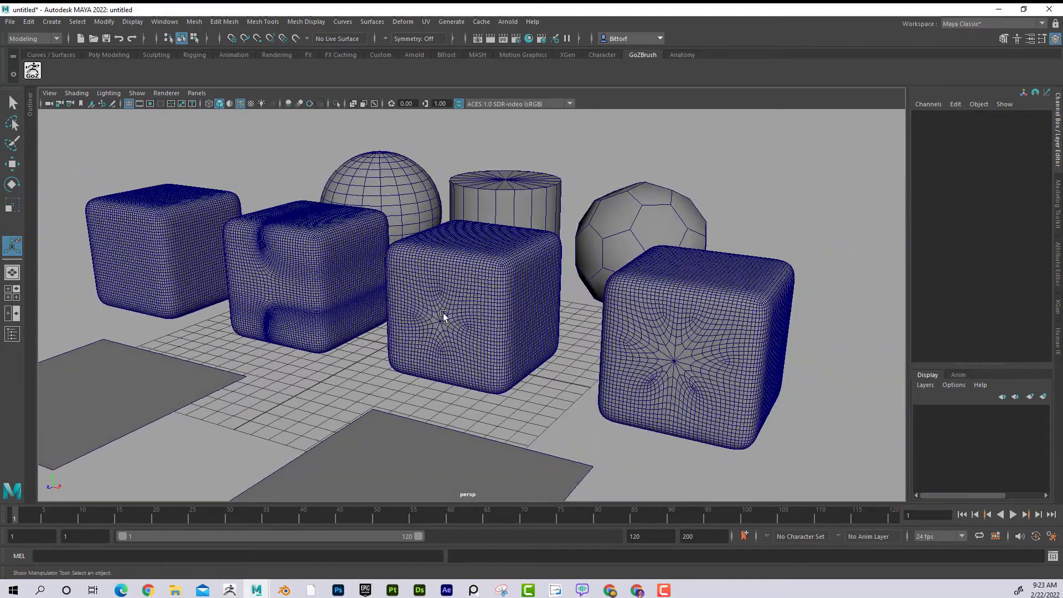